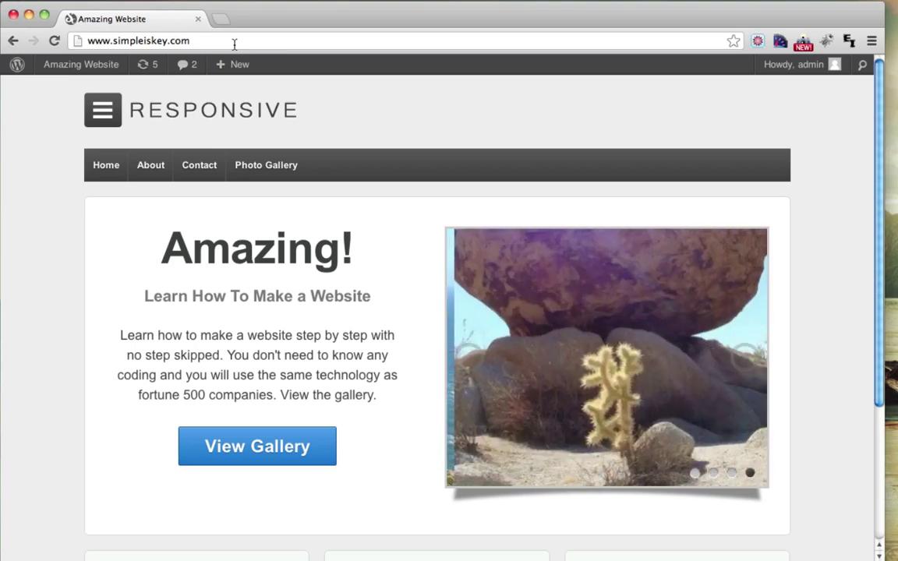
Look over the home page and its three widget boxes, and open the site's admin dashboard
{"action": "scroll", "coordinate": [328, 226], "scroll_direction": "down", "scroll_amount": 5}
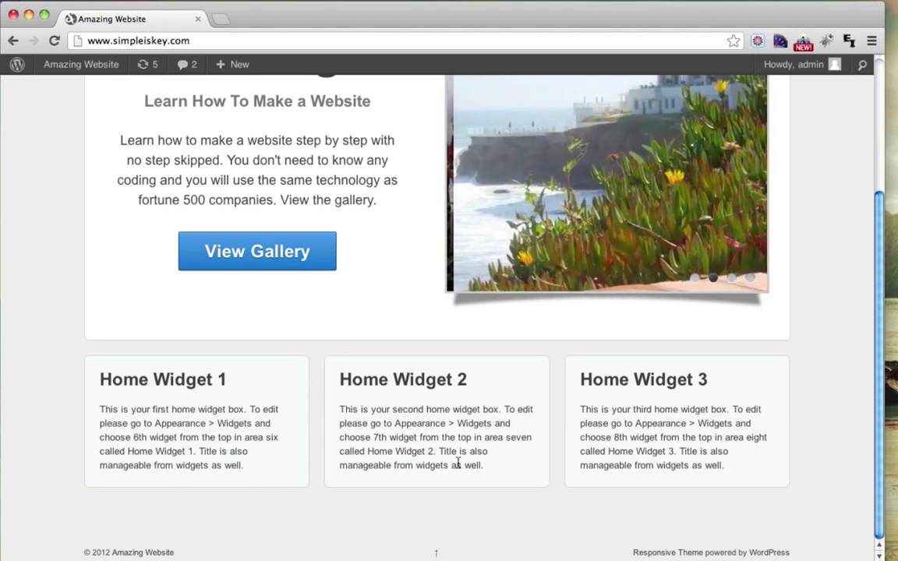
{"action": "scroll", "coordinate": [275, 344], "scroll_direction": "up", "scroll_amount": 4}
{"action": "scroll", "coordinate": [274, 345], "scroll_direction": "up", "scroll_amount": 1}
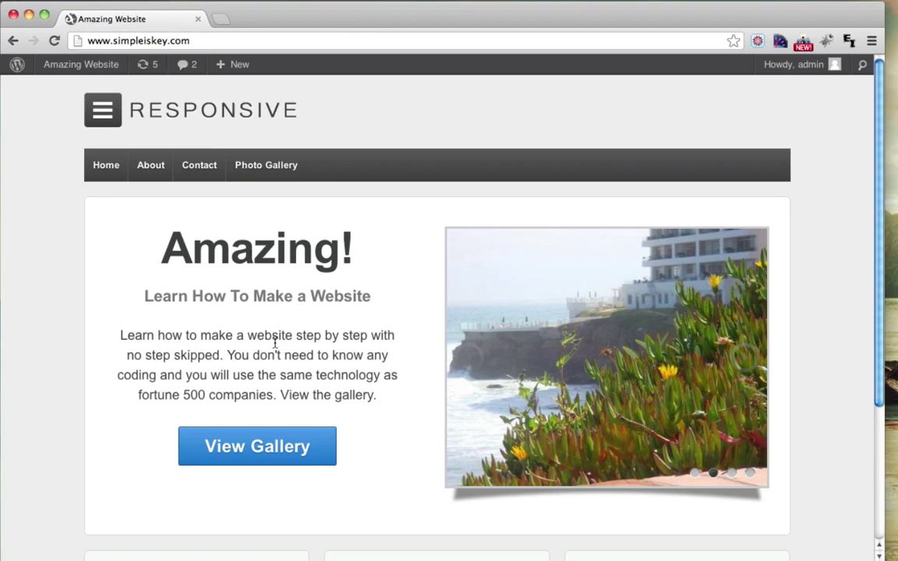
{"action": "mouse_move", "coordinate": [68, 66]}
{"action": "left_click", "coordinate": [66, 91]}
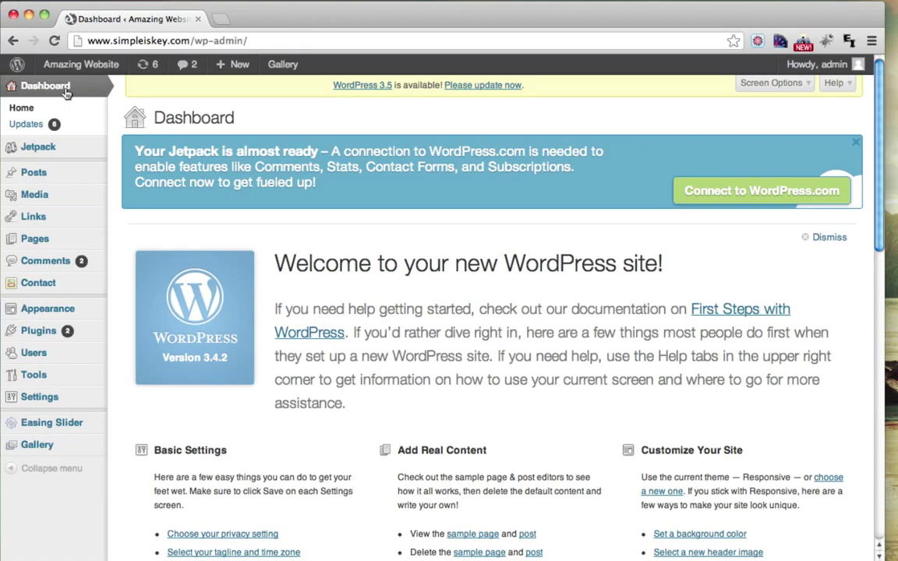
Open the live site in a second browser tab, look it over and return to the dashboard
{"action": "mouse_move", "coordinate": [68, 66]}
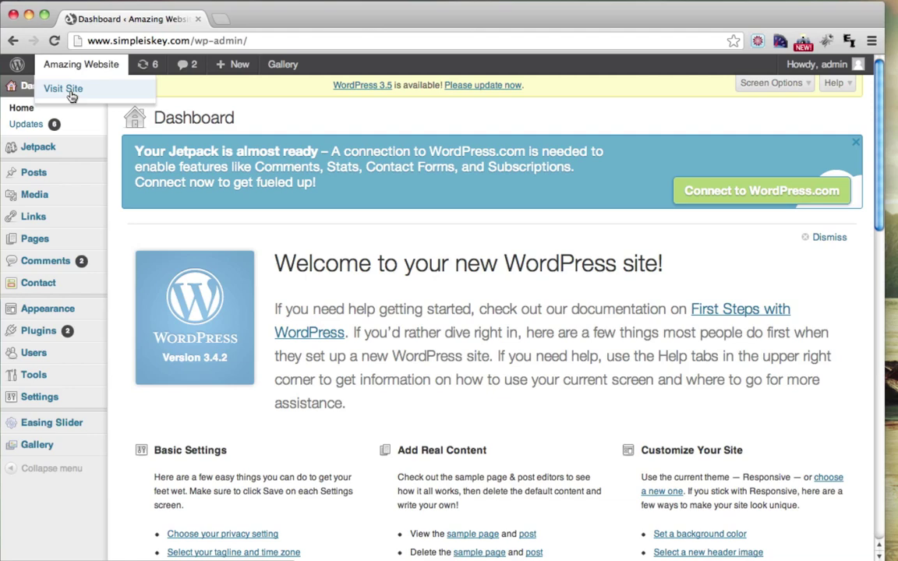
{"action": "left_click", "coordinate": [70, 91], "text": "super"}
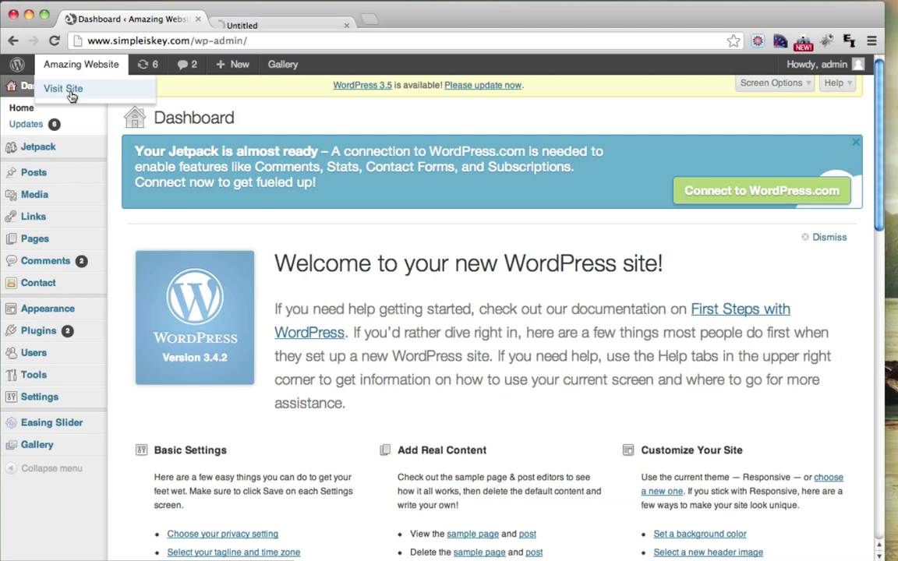
{"action": "left_click", "coordinate": [263, 23]}
{"action": "scroll", "coordinate": [293, 317], "scroll_direction": "down", "scroll_amount": 3}
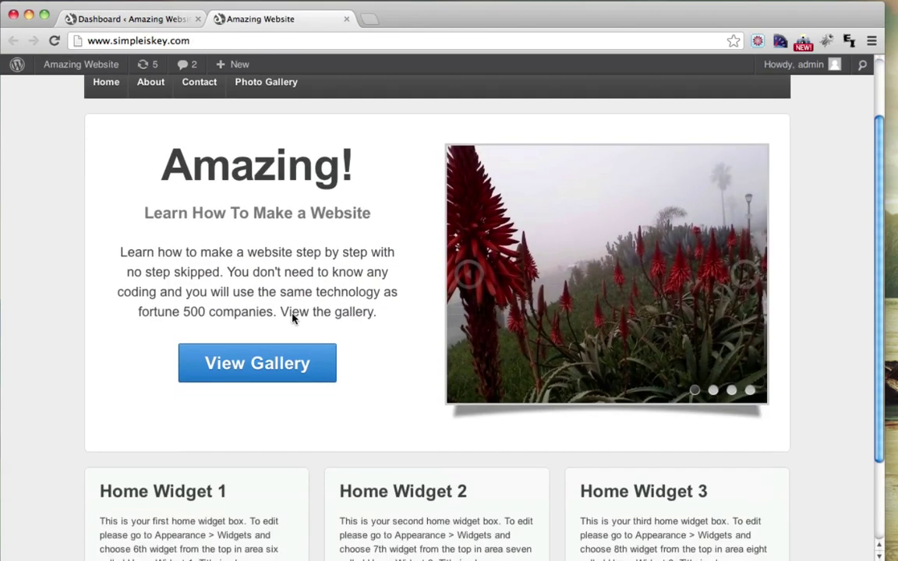
{"action": "scroll", "coordinate": [293, 317], "scroll_direction": "up", "scroll_amount": 3}
{"action": "left_click", "coordinate": [137, 24]}
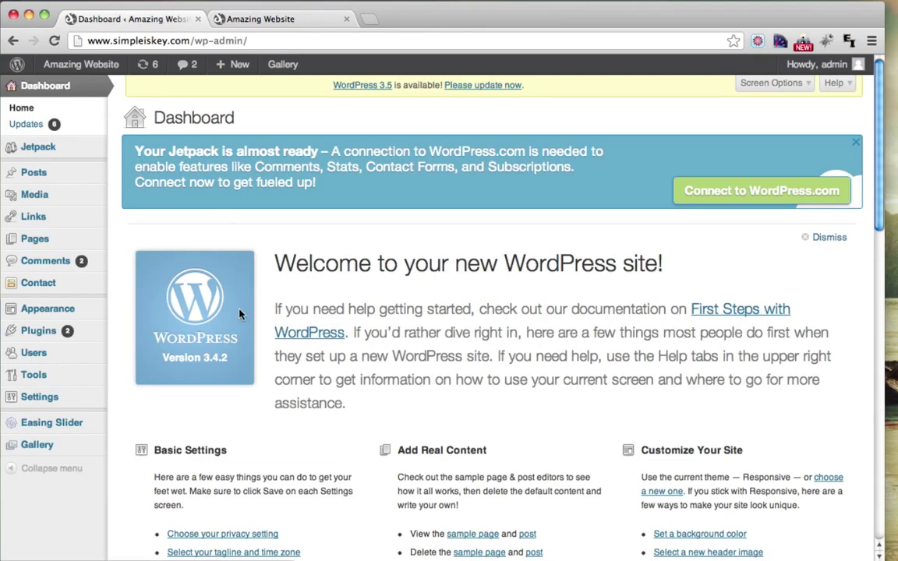
Open the Widgets settings page and compare its Home Widget areas with the boxes on the live site
{"action": "mouse_move", "coordinate": [92, 312]}
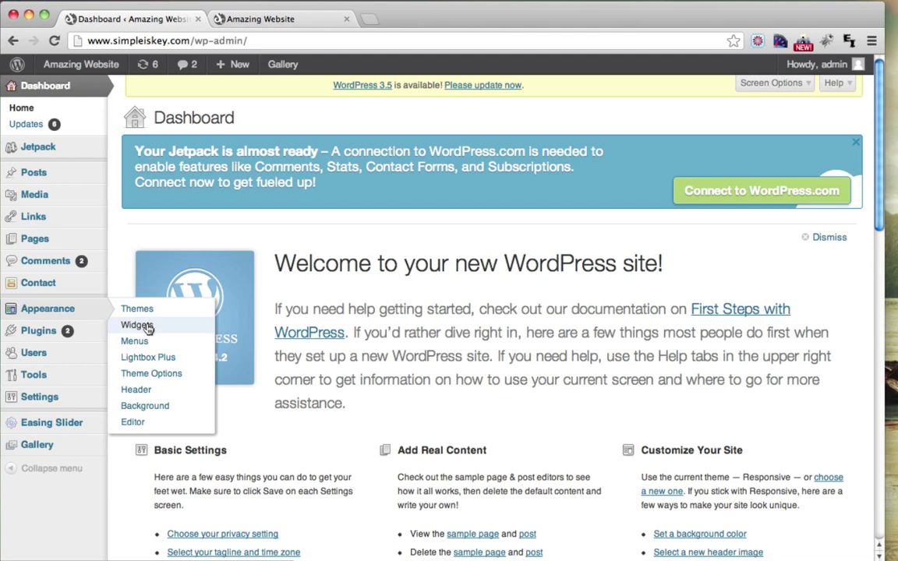
{"action": "left_click", "coordinate": [137, 325]}
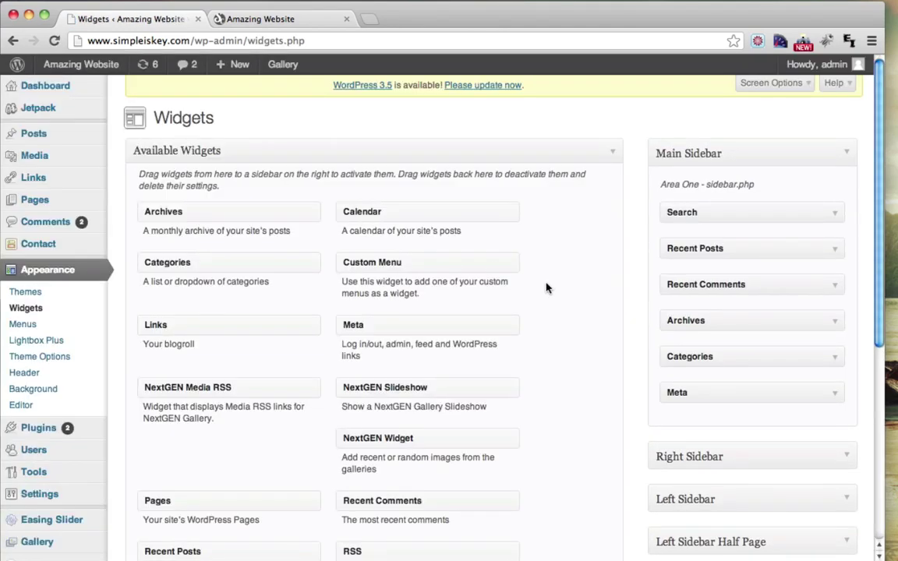
{"action": "scroll", "coordinate": [546, 288], "scroll_direction": "down", "scroll_amount": 8}
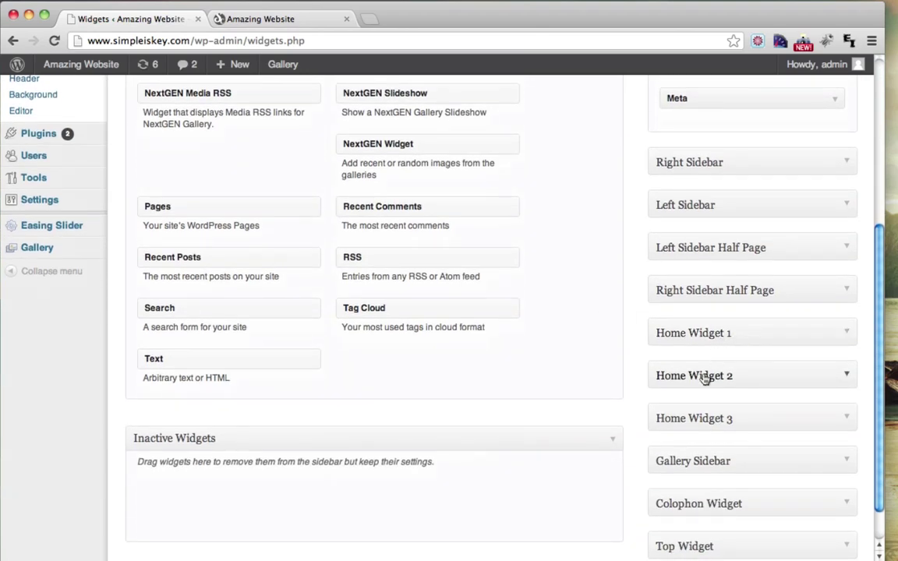
{"action": "left_click", "coordinate": [278, 25]}
{"action": "scroll", "coordinate": [288, 133], "scroll_direction": "down", "scroll_amount": 5}
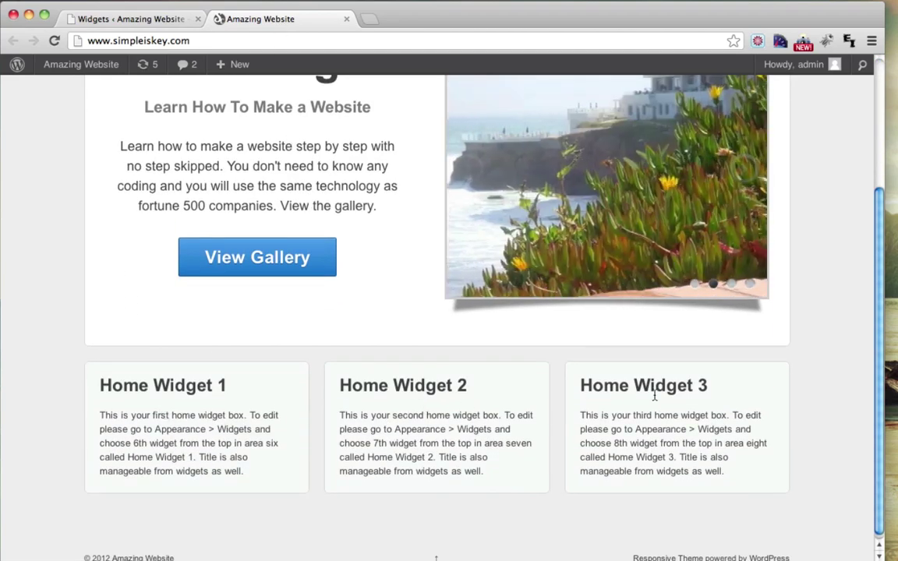
{"action": "left_click", "coordinate": [149, 15]}
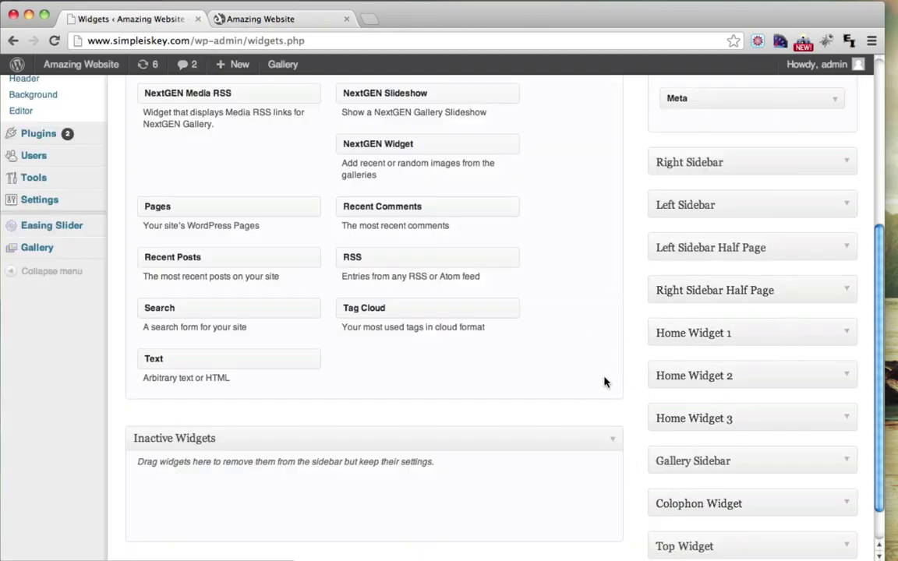
Expand the Home Widget 1 area and add a Text widget to it
{"action": "left_click", "coordinate": [846, 334]}
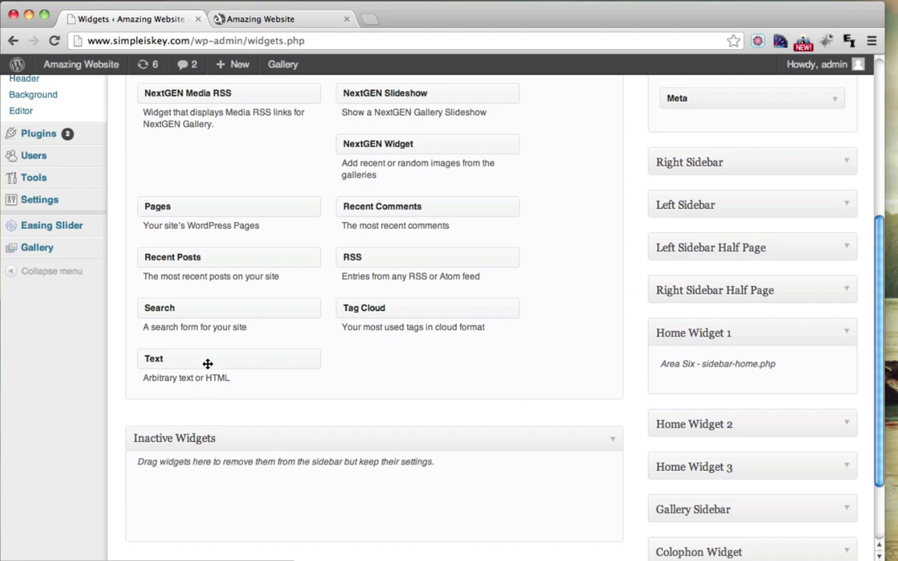
{"action": "left_click_drag", "start_coordinate": [193, 356], "coordinate": [702, 382]}
{"action": "scroll", "coordinate": [721, 410], "scroll_direction": "down", "scroll_amount": 1}
Title the Text widget "Hello!", enter "Hi There, what's up dude!" as its content, save it and collapse it
{"action": "left_click", "coordinate": [587, 394]}
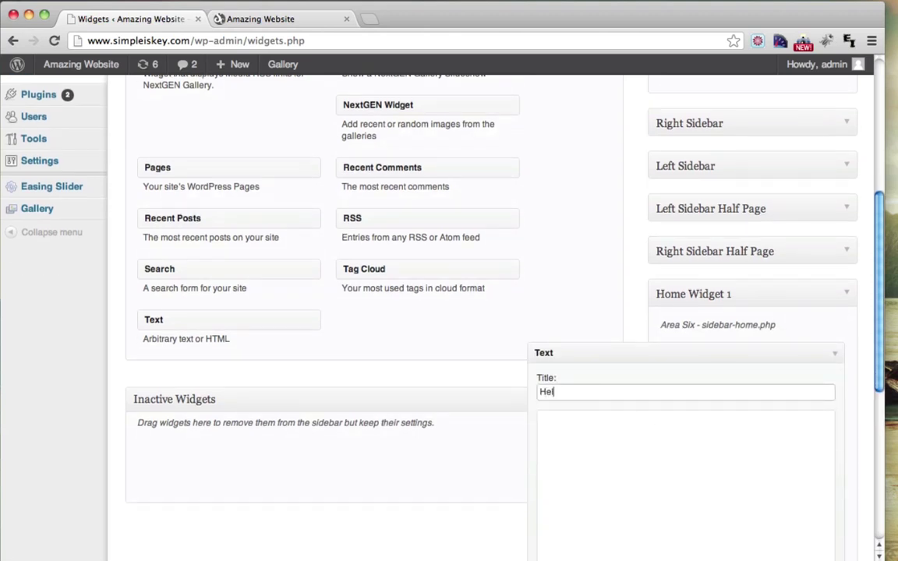
{"action": "left_click", "coordinate": [663, 525]}
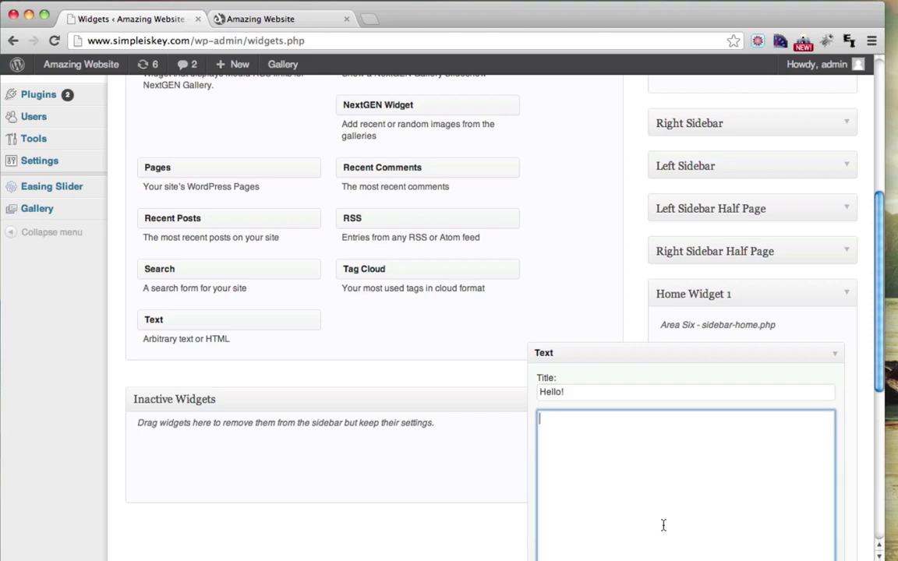
{"action": "type", "text": "Hi There, what's up dude!"}
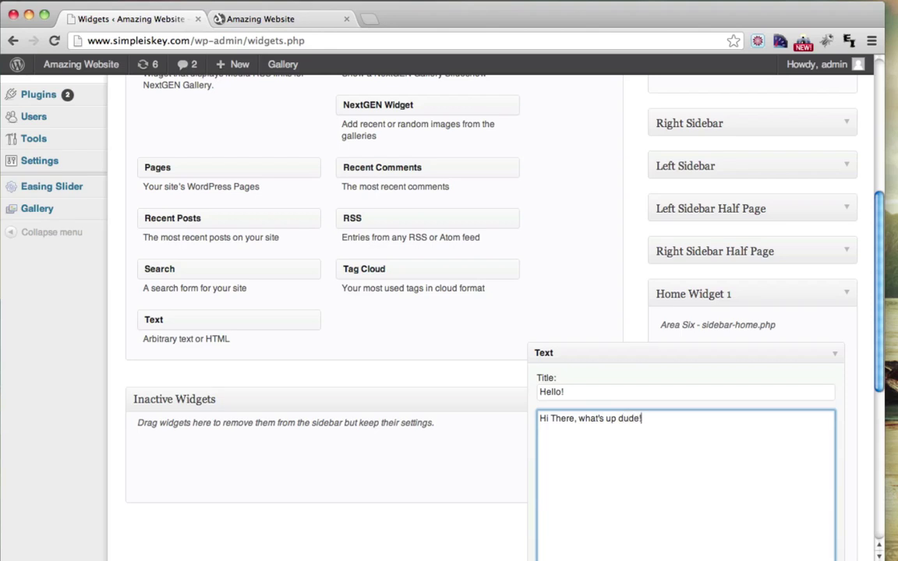
{"action": "scroll", "coordinate": [790, 556], "scroll_direction": "down", "scroll_amount": 5}
{"action": "left_click", "coordinate": [810, 507]}
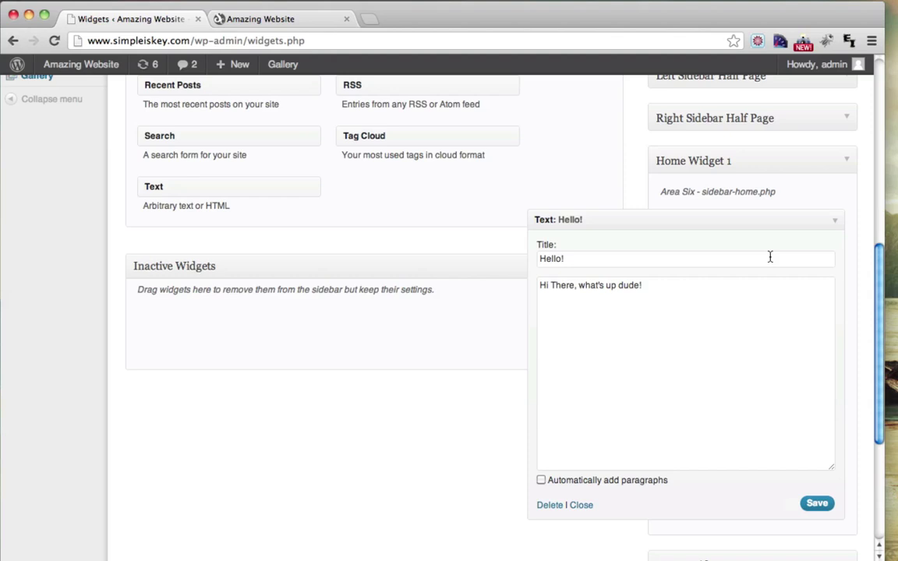
{"action": "left_click", "coordinate": [836, 221]}
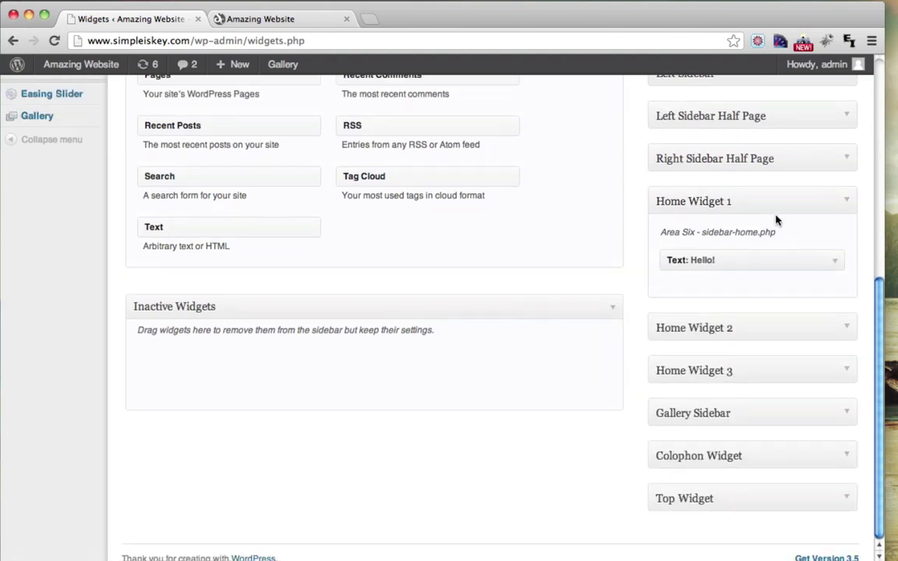
{"action": "left_click", "coordinate": [834, 261]}
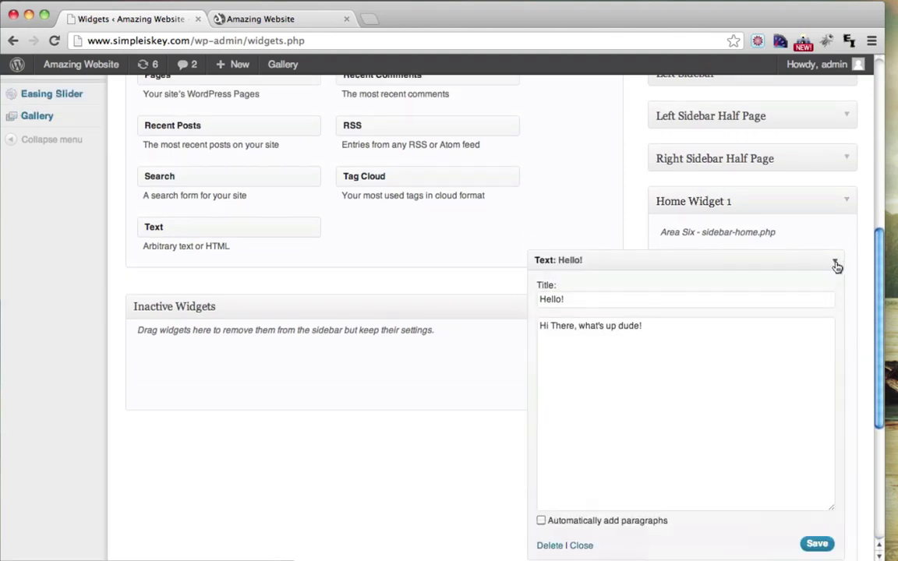
{"action": "scroll", "coordinate": [835, 267], "scroll_direction": "down", "scroll_amount": 1}
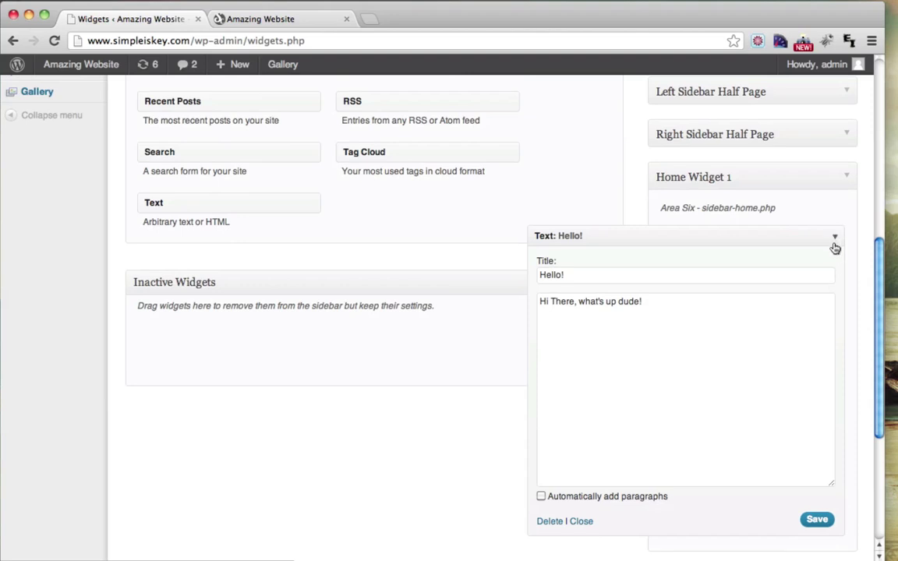
{"action": "left_click", "coordinate": [834, 239]}
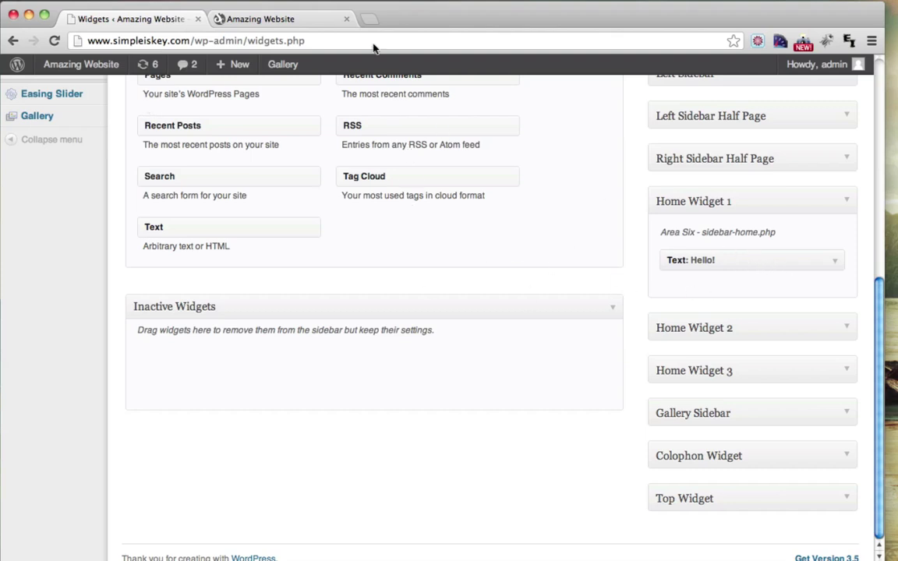
Reload the live site's home page and check the content of the first widget box
{"action": "left_click", "coordinate": [263, 19]}
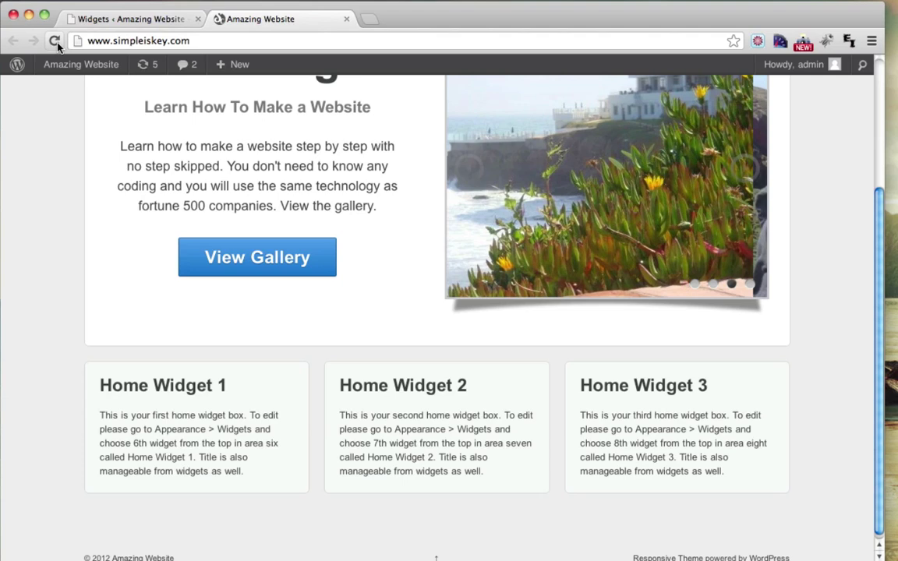
{"action": "left_click", "coordinate": [54, 41]}
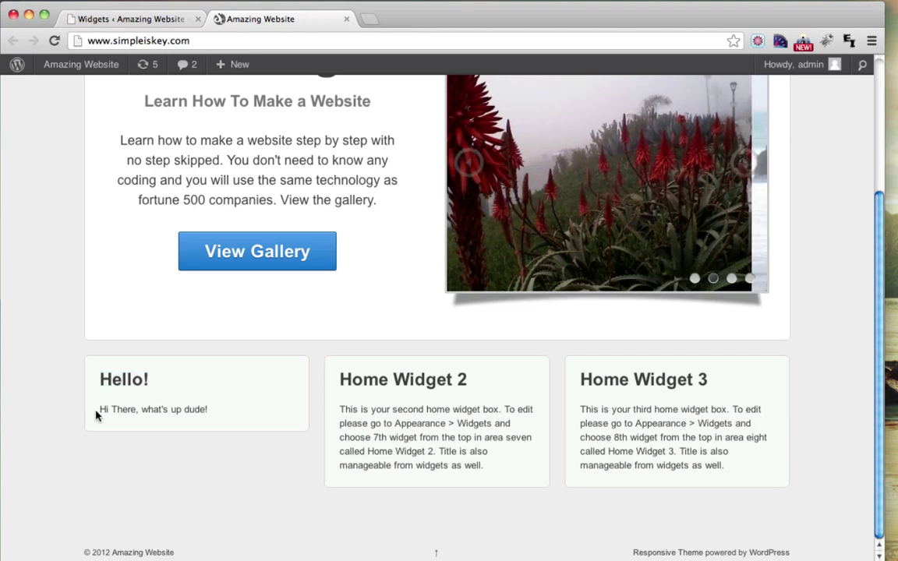
{"action": "left_click_drag", "start_coordinate": [99, 409], "coordinate": [209, 410]}
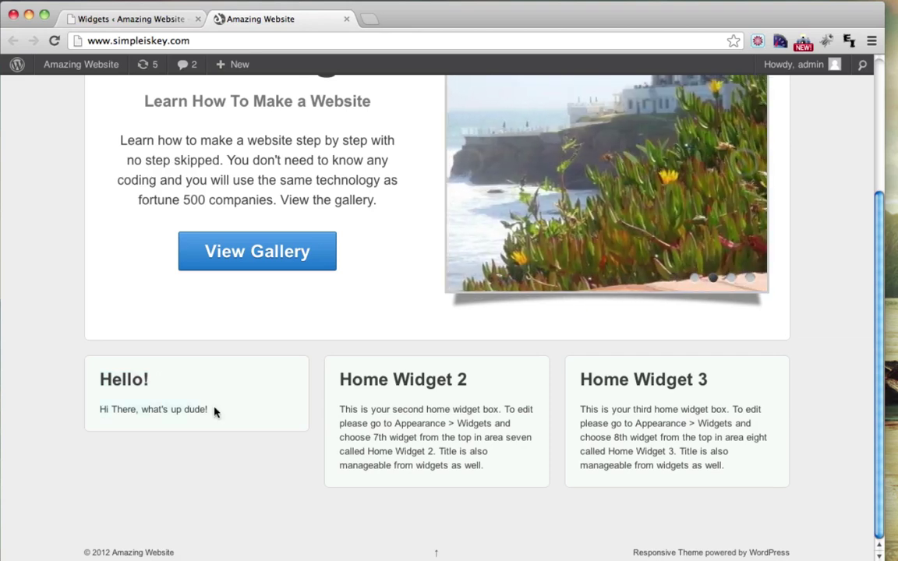
Return to the Widgets settings and review the title and content of the Text widget in Home Widget 1
{"action": "left_click", "coordinate": [140, 19]}
{"action": "left_click", "coordinate": [833, 264]}
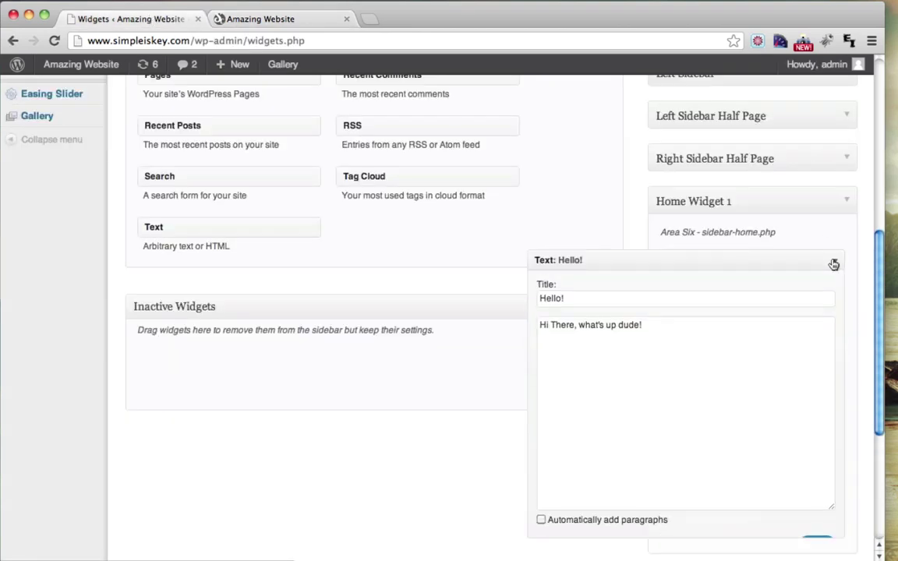
{"action": "left_click_drag", "start_coordinate": [572, 305], "coordinate": [535, 304]}
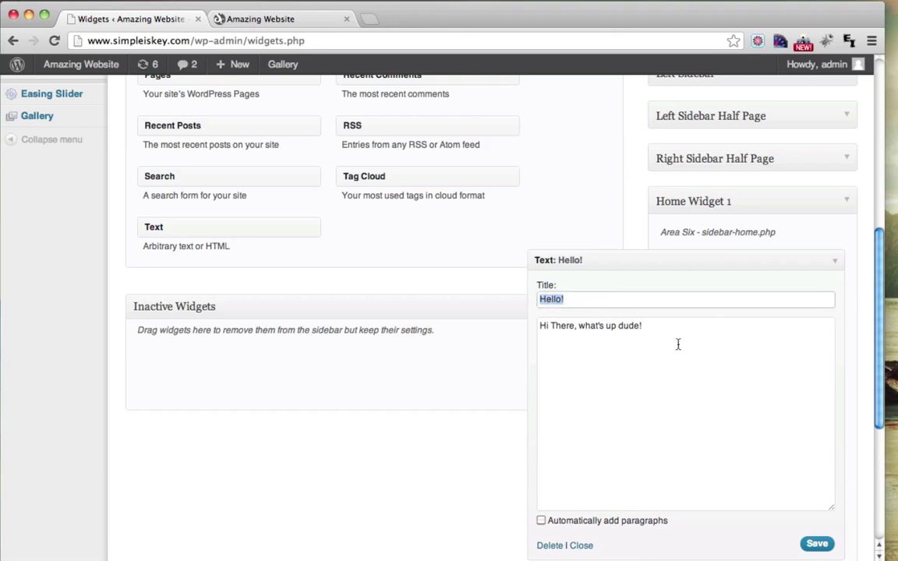
{"action": "left_click_drag", "start_coordinate": [677, 344], "coordinate": [505, 326]}
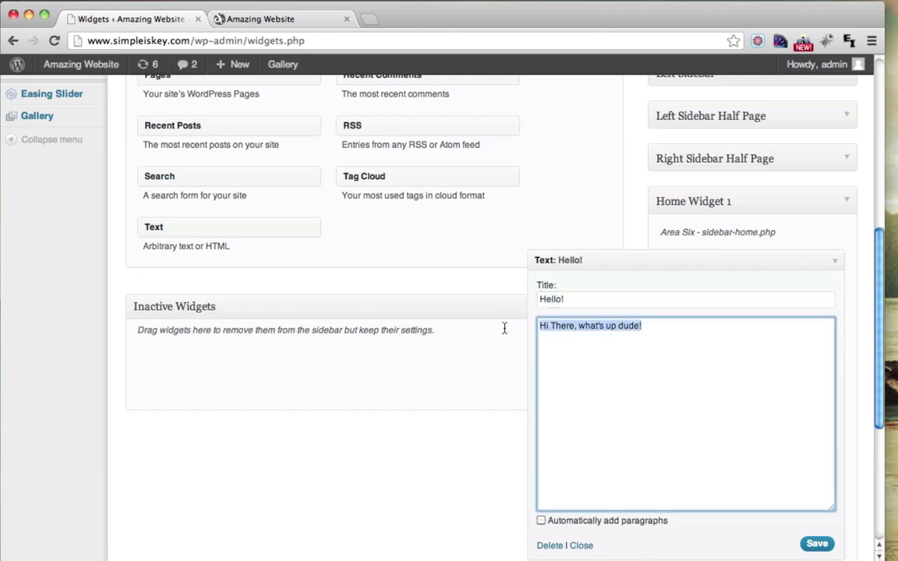
{"action": "left_click", "coordinate": [835, 263]}
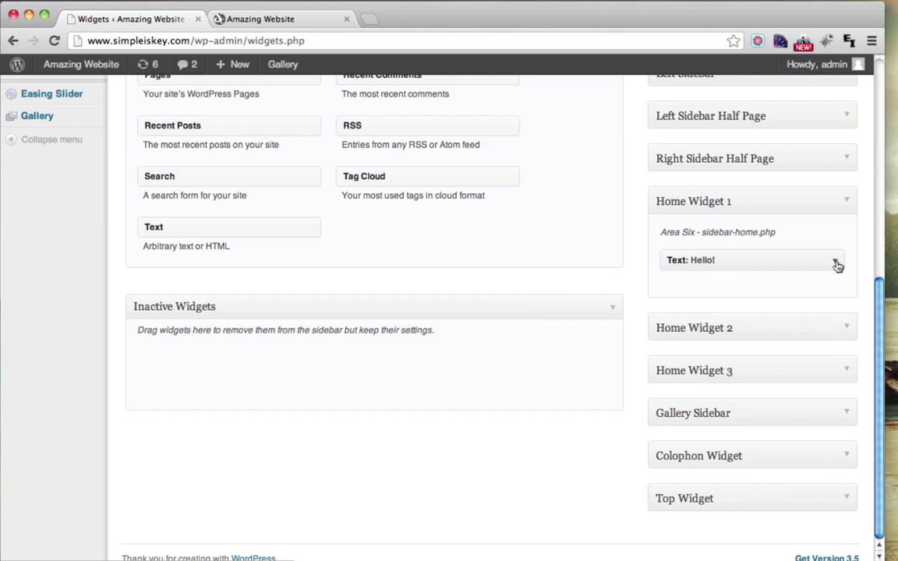
{"action": "left_click", "coordinate": [836, 264]}
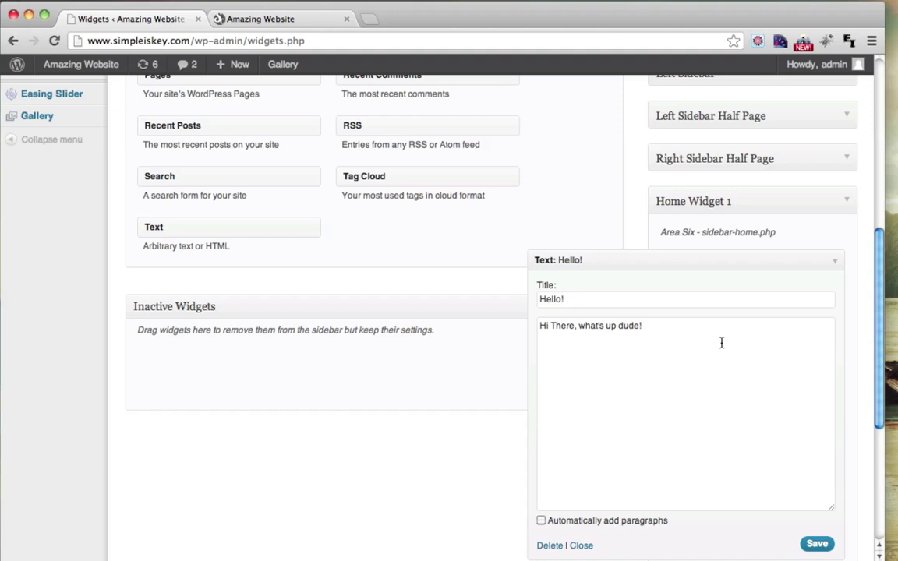
{"action": "scroll", "coordinate": [721, 343], "scroll_direction": "up", "scroll_amount": 1}
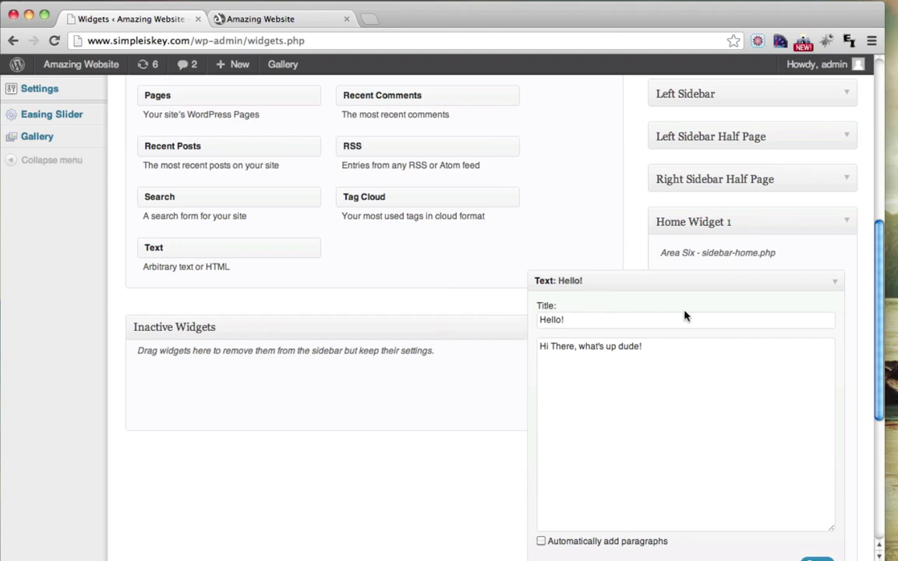
{"action": "scroll", "coordinate": [685, 315], "scroll_direction": "up", "scroll_amount": 4}
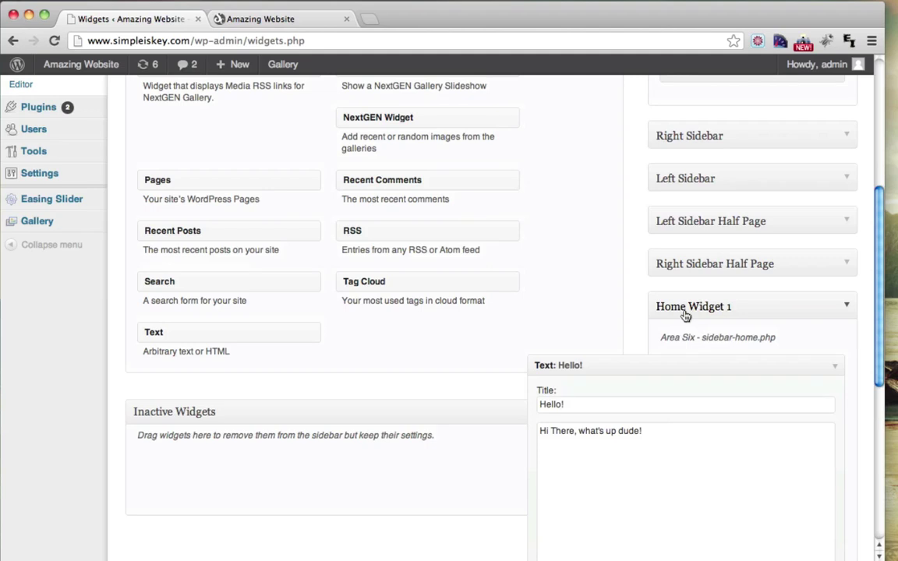
{"action": "scroll", "coordinate": [837, 366], "scroll_direction": "down", "scroll_amount": 2}
{"action": "left_click", "coordinate": [835, 340]}
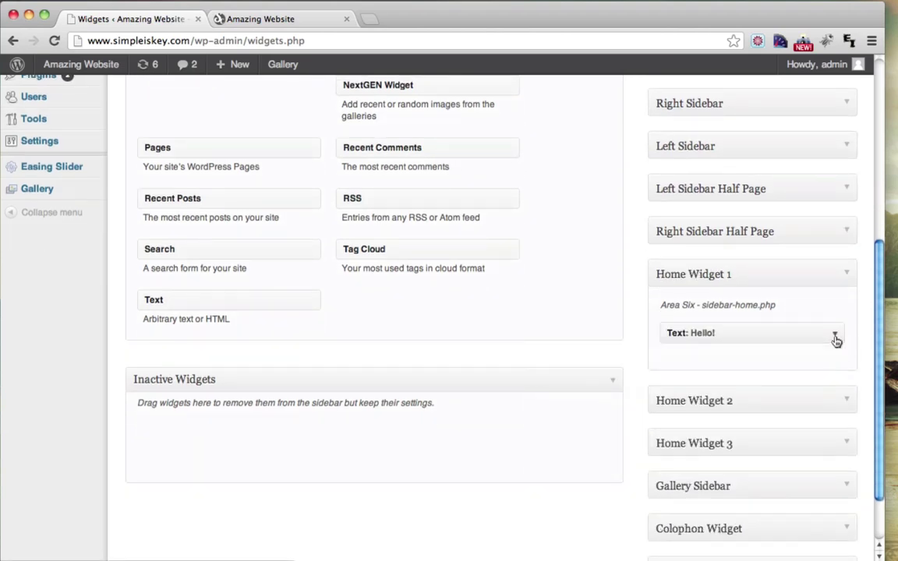
Delete the "Hello!" Text widget from the Home Widget 1 area
{"action": "scroll", "coordinate": [838, 335], "scroll_direction": "down", "scroll_amount": 1}
{"action": "left_click", "coordinate": [835, 319]}
{"action": "scroll", "coordinate": [834, 319], "scroll_direction": "down", "scroll_amount": 5}
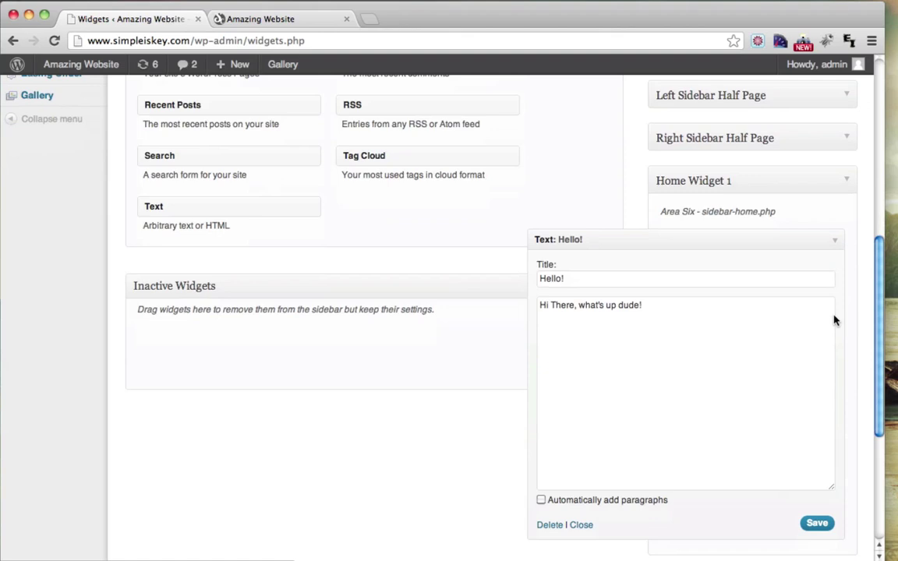
{"action": "left_click", "coordinate": [550, 479]}
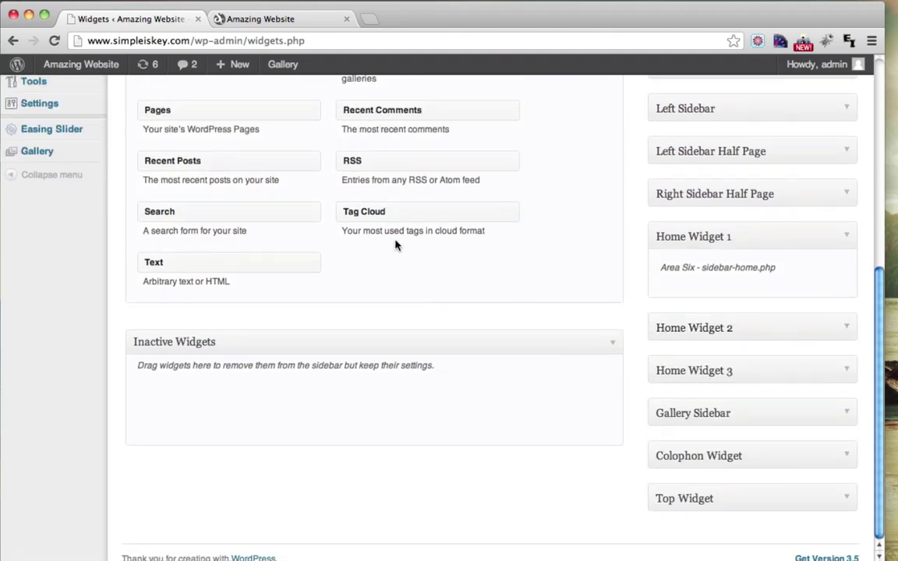
Search the installable plugins for "black"
{"action": "scroll", "coordinate": [397, 244], "scroll_direction": "up", "scroll_amount": 7}
{"action": "mouse_move", "coordinate": [46, 220]}
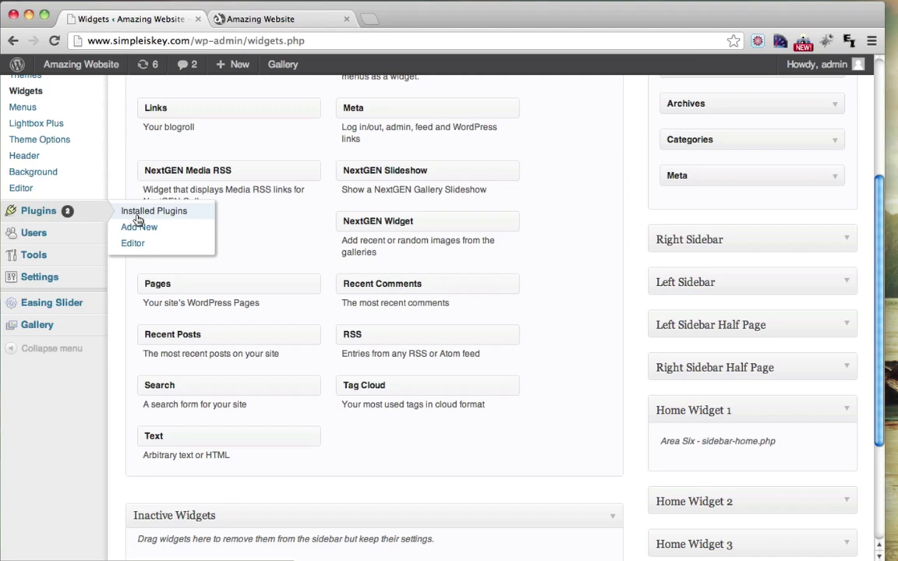
{"action": "left_click", "coordinate": [149, 230]}
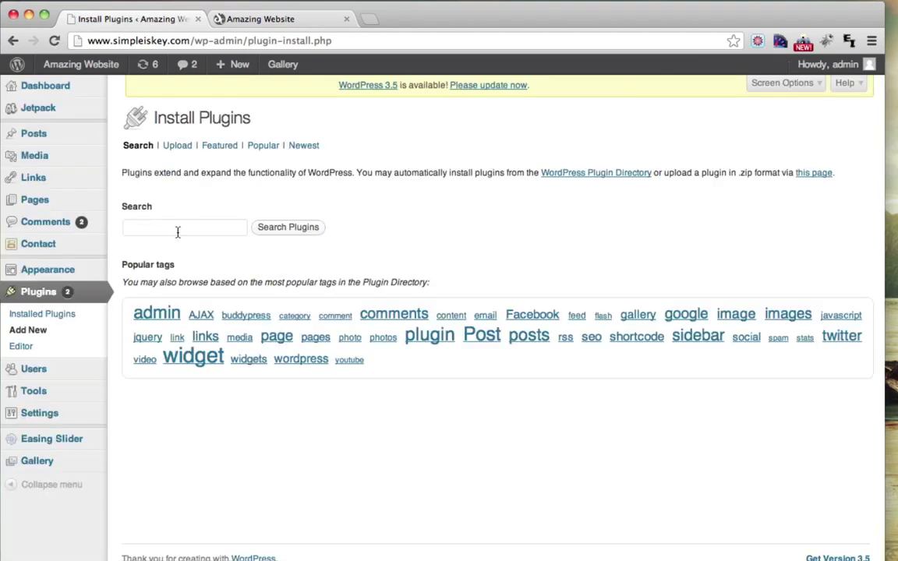
{"action": "left_click", "coordinate": [177, 231]}
{"action": "type", "text": "black"}
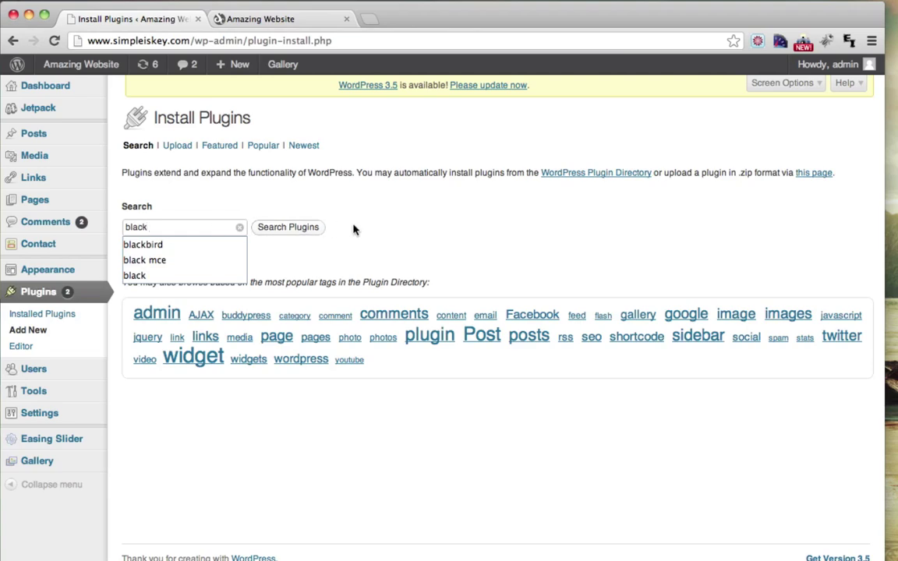
{"action": "left_click", "coordinate": [287, 228]}
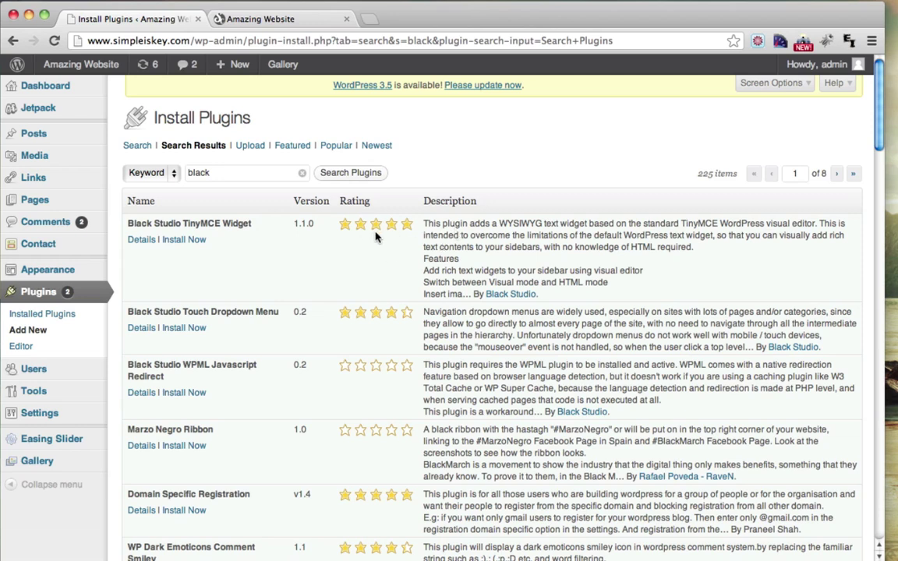
Install the Black Studio TinyMCE Widget plugin, confirm the installation and activate it
{"action": "left_click", "coordinate": [182, 242]}
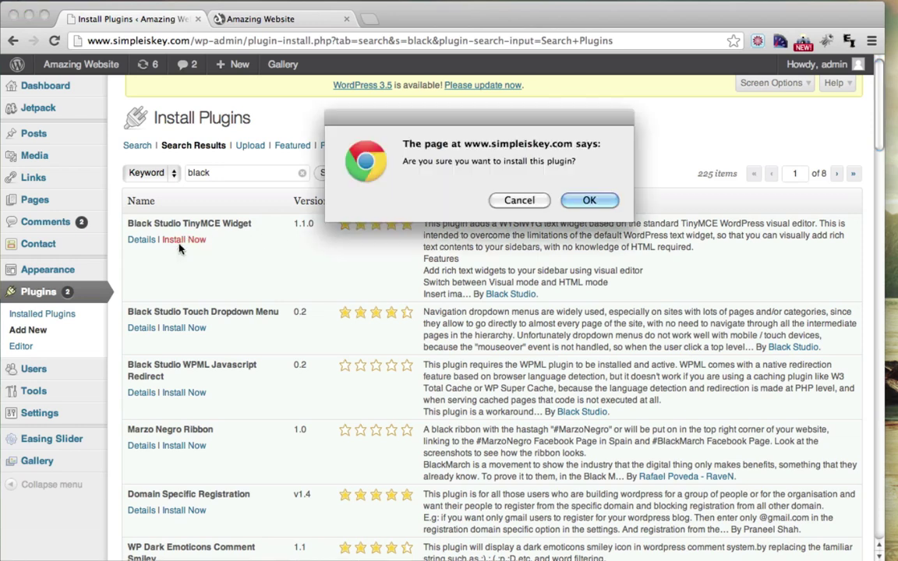
{"action": "left_click", "coordinate": [590, 201]}
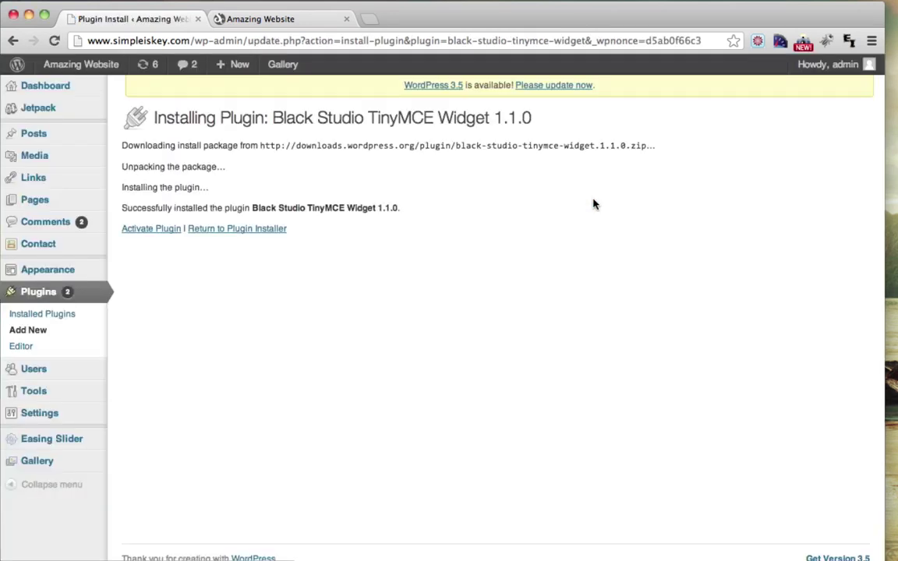
{"action": "left_click", "coordinate": [148, 230]}
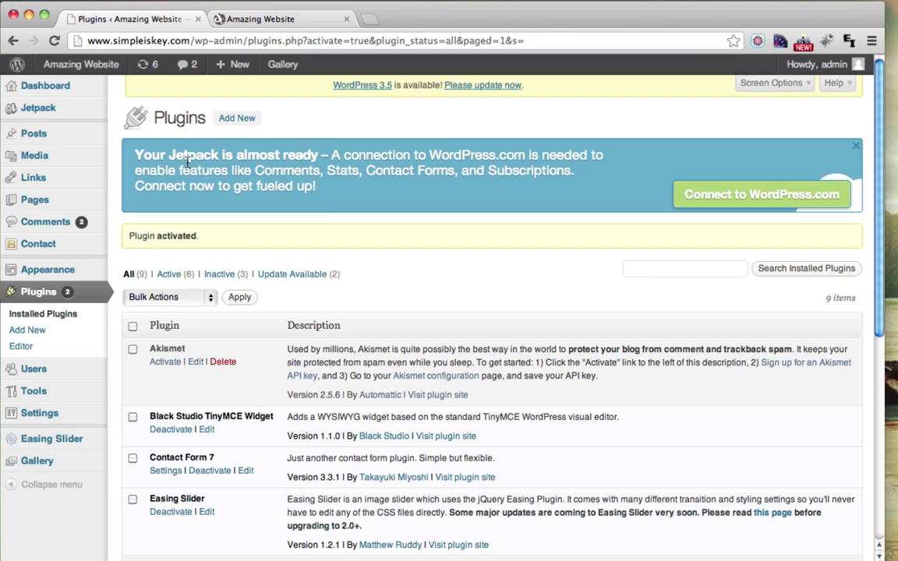
Return to the Widgets settings, widen the browser window slightly and expand the Home Widget 1 area
{"action": "mouse_move", "coordinate": [70, 267]}
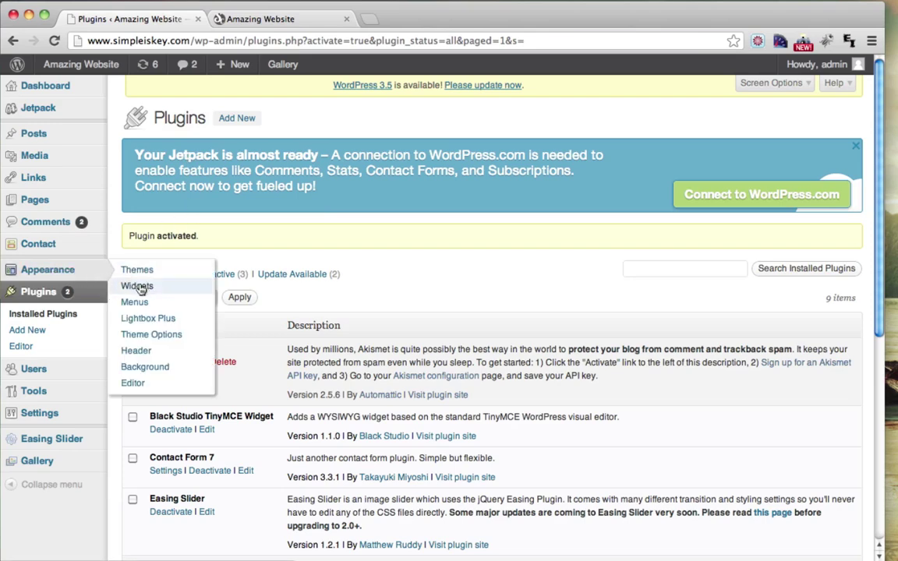
{"action": "left_click", "coordinate": [139, 287]}
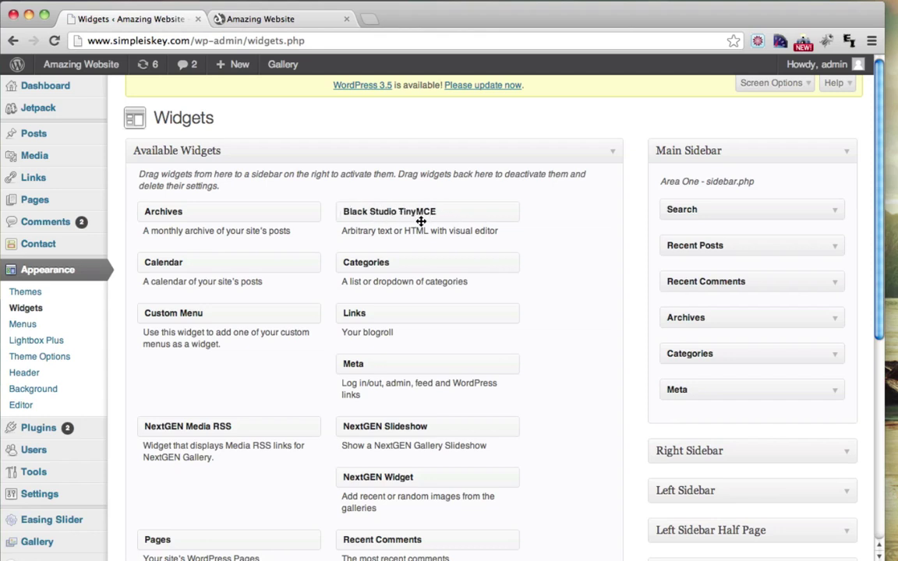
{"action": "scroll", "coordinate": [497, 242], "scroll_direction": "down", "scroll_amount": 4}
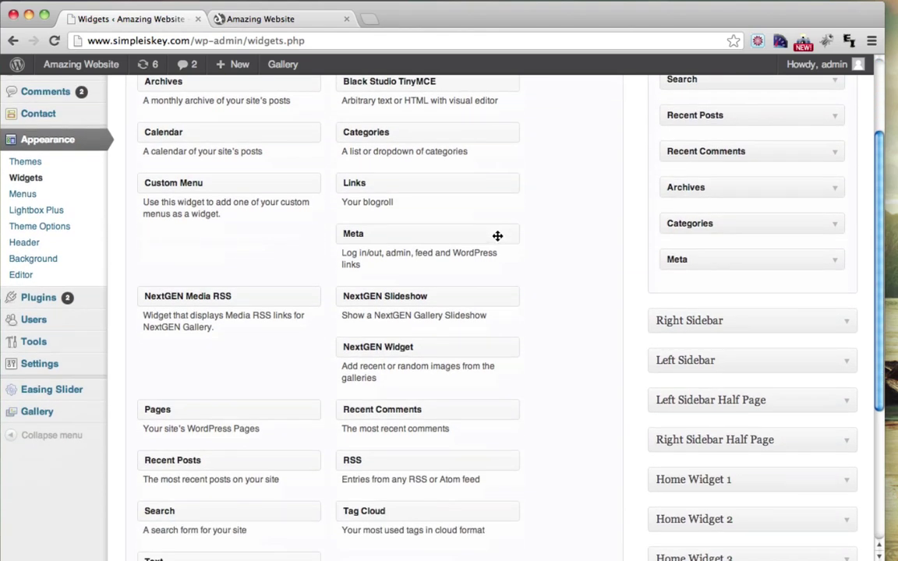
{"action": "scroll", "coordinate": [575, 225], "scroll_direction": "up", "scroll_amount": 1}
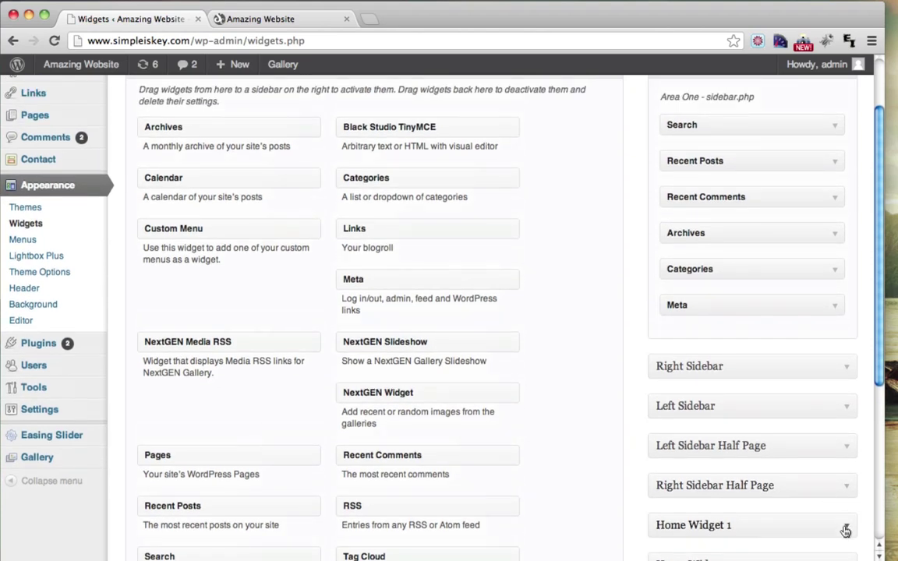
{"action": "left_click_drag", "start_coordinate": [883, 560], "coordinate": [892, 555]}
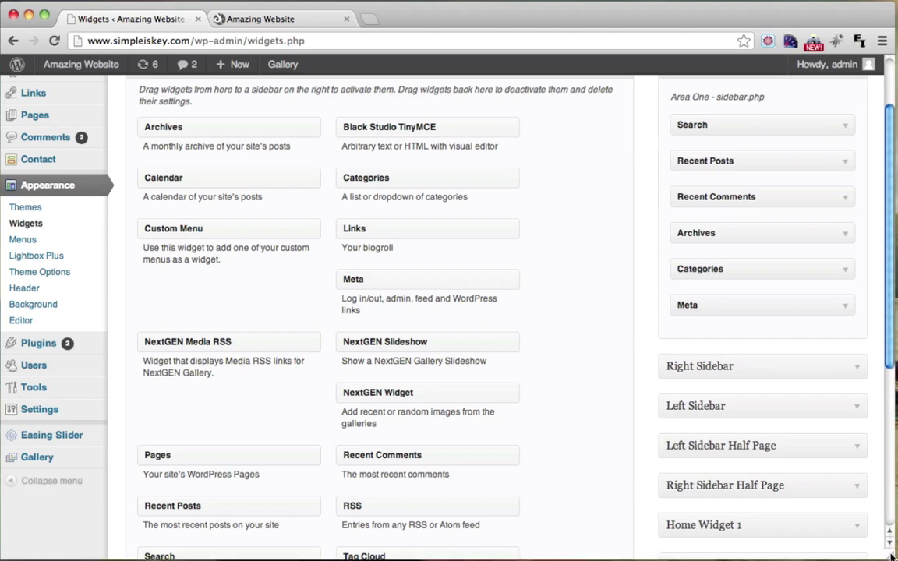
{"action": "scroll", "coordinate": [821, 473], "scroll_direction": "down", "scroll_amount": 1}
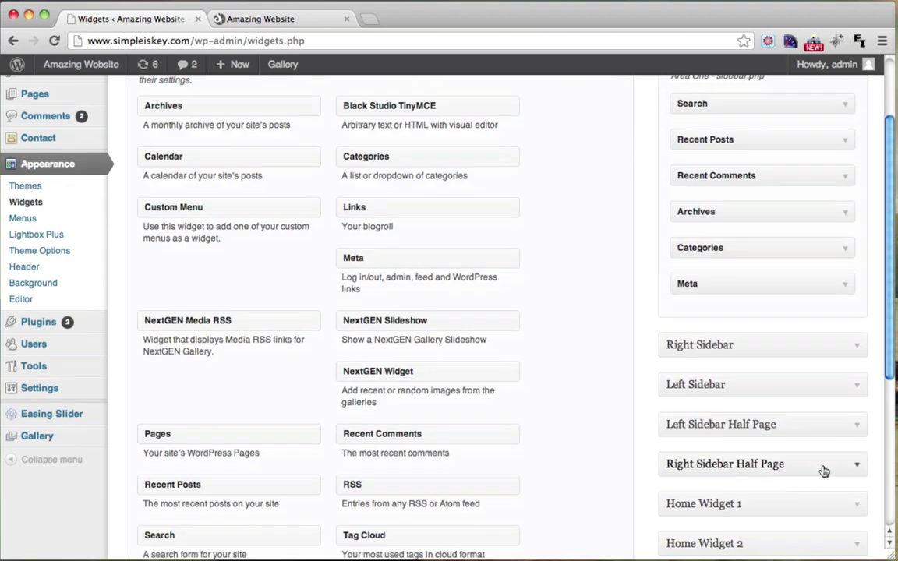
{"action": "left_click", "coordinate": [857, 508]}
{"action": "scroll", "coordinate": [857, 423], "scroll_direction": "down", "scroll_amount": 4}
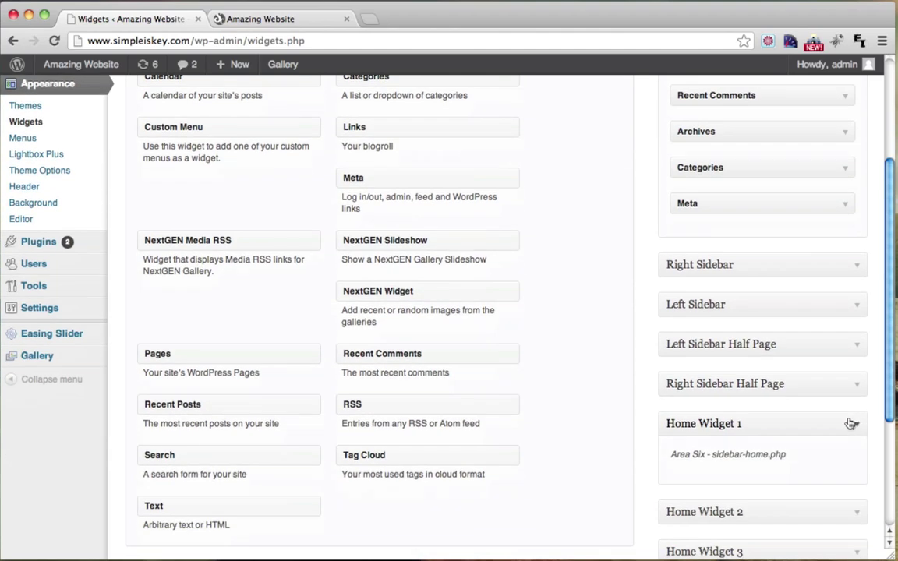
Add the Black Studio TinyMCE widget to the Home Widget 1 area
{"action": "scroll", "coordinate": [745, 465], "scroll_direction": "up", "scroll_amount": 3}
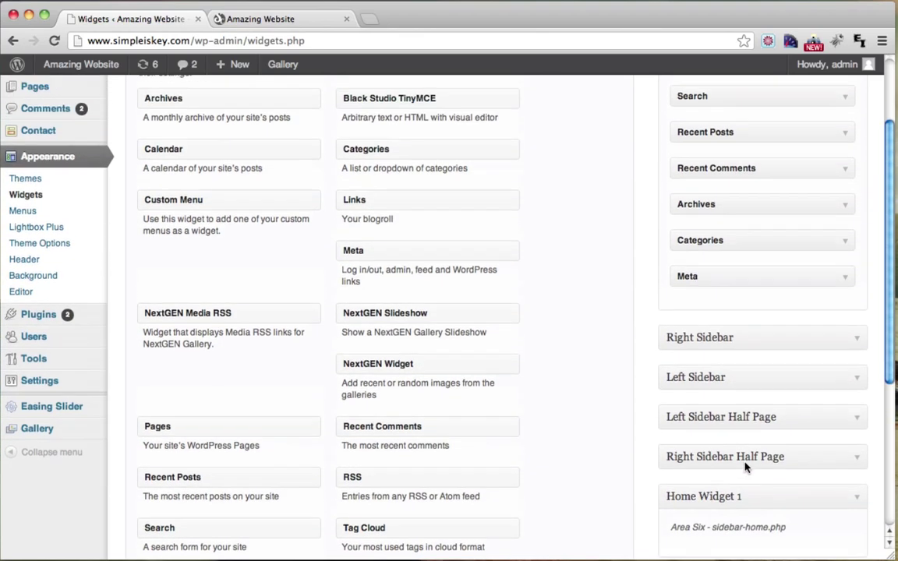
{"action": "scroll", "coordinate": [745, 465], "scroll_direction": "up", "scroll_amount": 1}
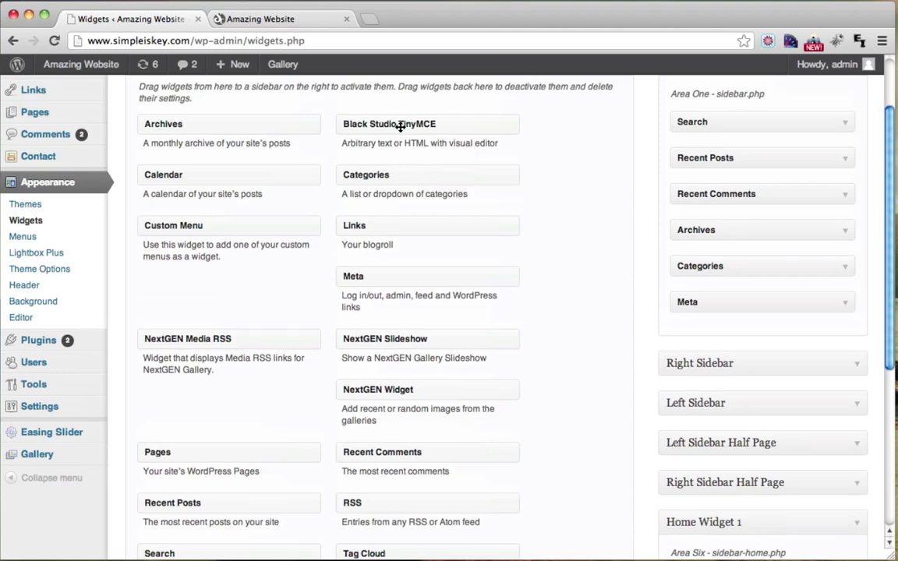
{"action": "left_click_drag", "start_coordinate": [400, 127], "coordinate": [738, 414]}
{"action": "scroll", "coordinate": [737, 417], "scroll_direction": "down", "scroll_amount": 3}
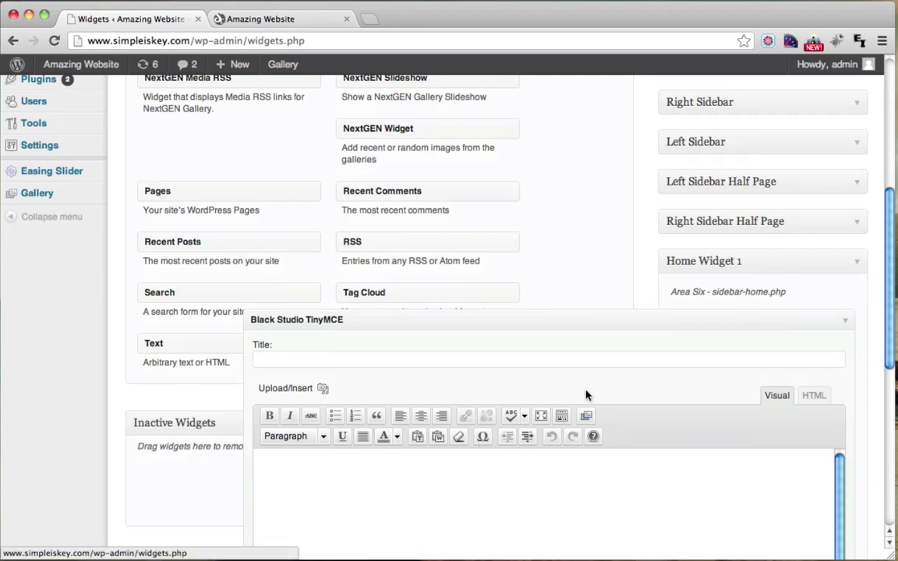
Title the widget "Build a Website", enter "Learn how to build a website step by step with no step skipped! You will be amazing!" and save it
{"action": "scroll", "coordinate": [810, 373], "scroll_direction": "down", "scroll_amount": 2}
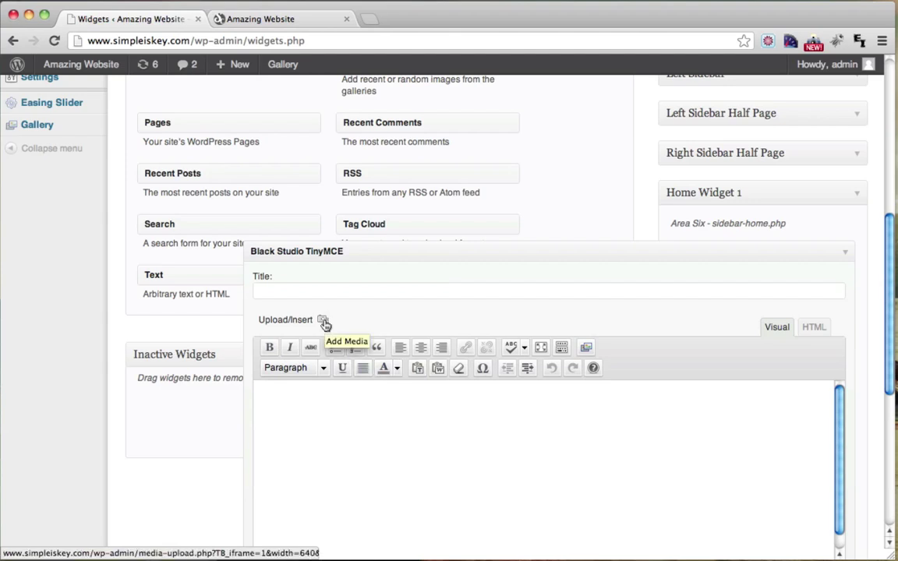
{"action": "left_click", "coordinate": [359, 293]}
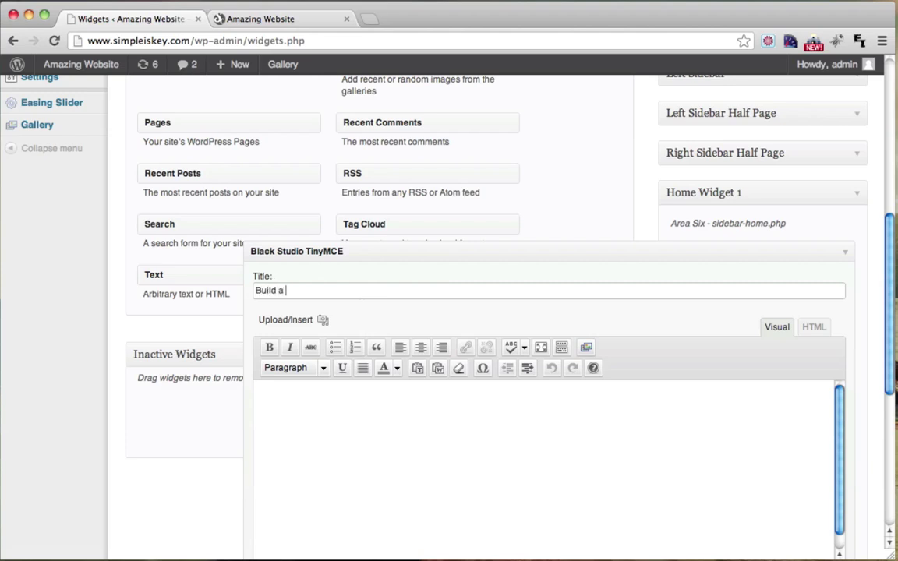
{"action": "left_click", "coordinate": [441, 415]}
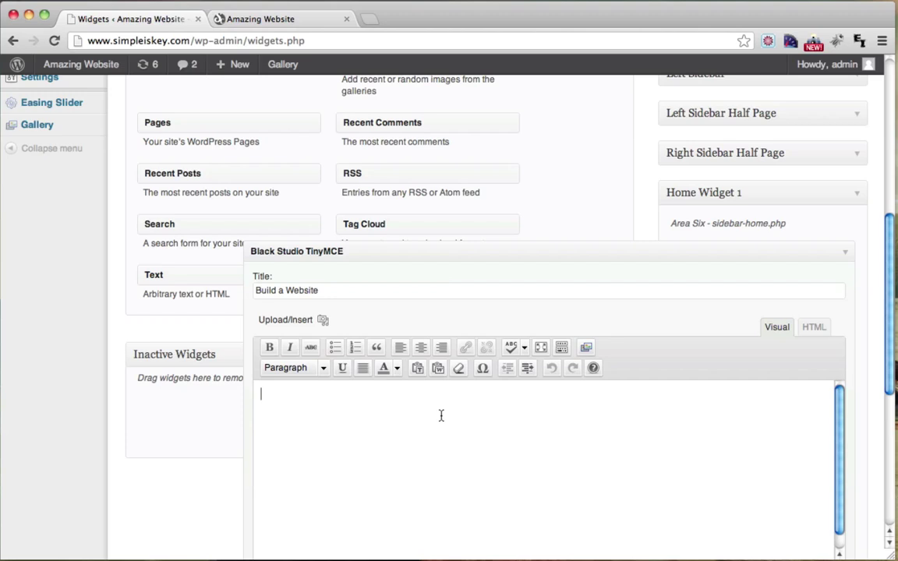
{"action": "type", "text": "L"}
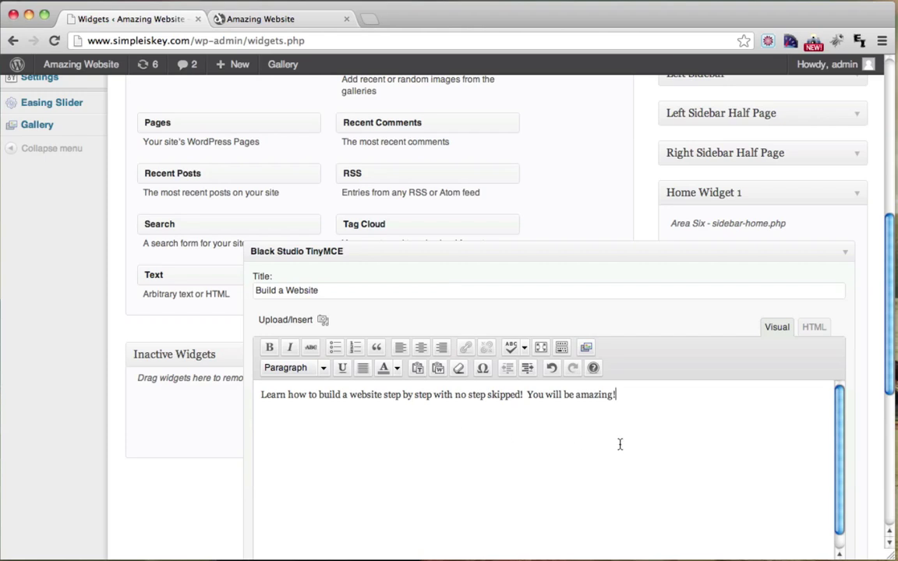
{"action": "scroll", "coordinate": [675, 452], "scroll_direction": "down", "scroll_amount": 2}
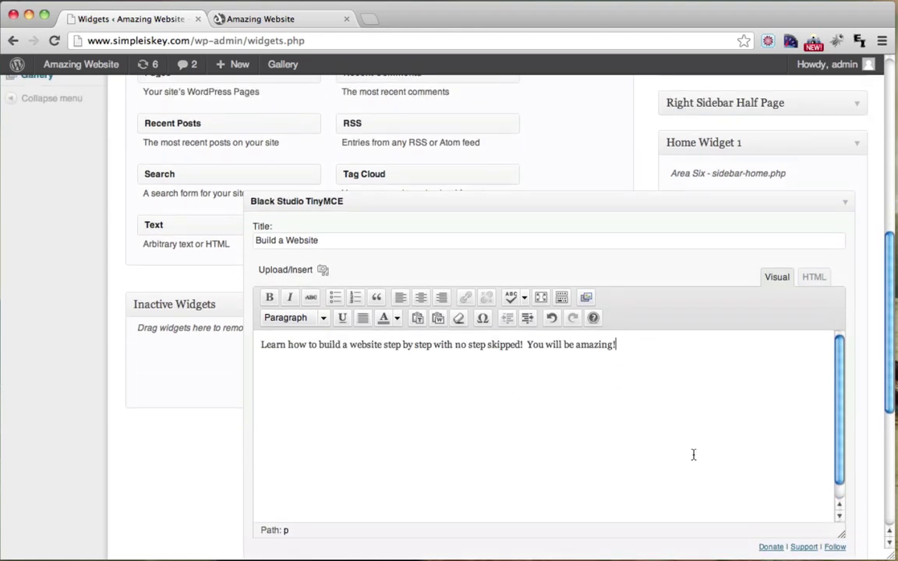
{"action": "scroll", "coordinate": [776, 357], "scroll_direction": "down", "scroll_amount": 2}
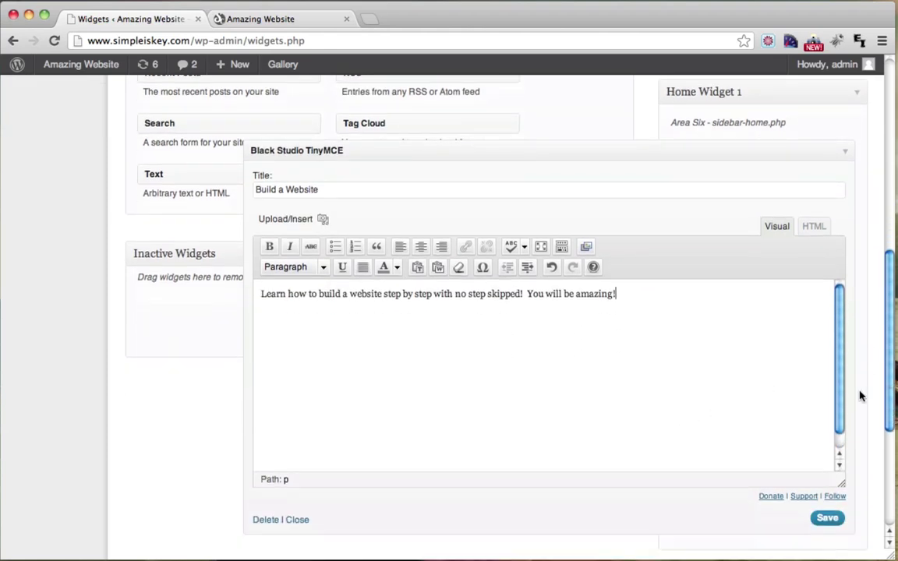
{"action": "left_click", "coordinate": [827, 517]}
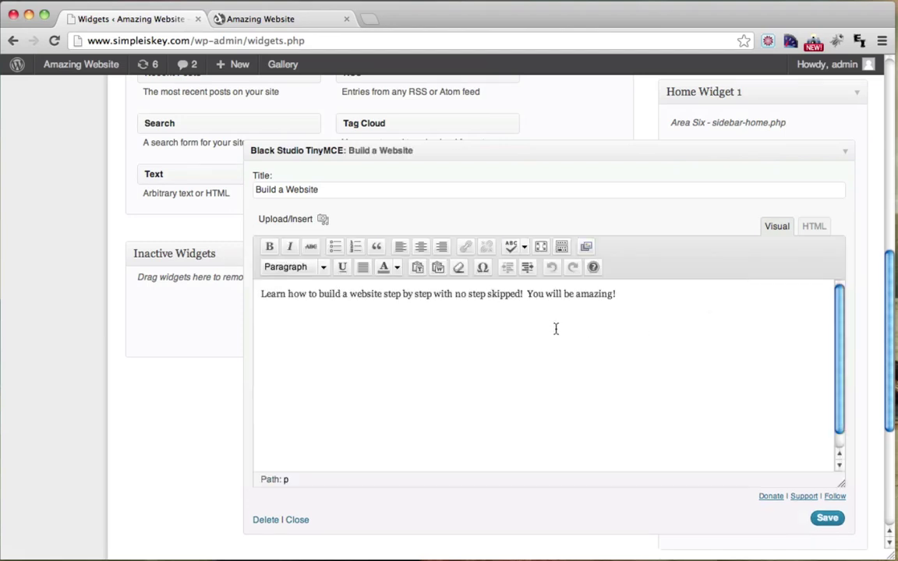
Place the cursor at the start of the widget text and open the Free Icons section of dryicons.com in a new tab
{"action": "left_click_drag", "start_coordinate": [646, 300], "coordinate": [326, 295]}
{"action": "left_click", "coordinate": [261, 296]}
{"action": "left_click", "coordinate": [368, 21]}
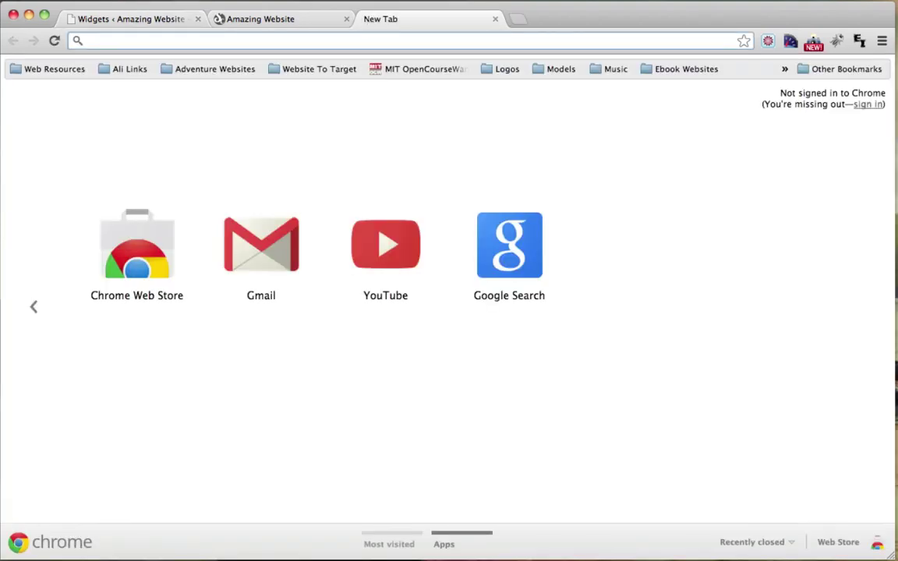
{"action": "type", "text": "www.dryic"}
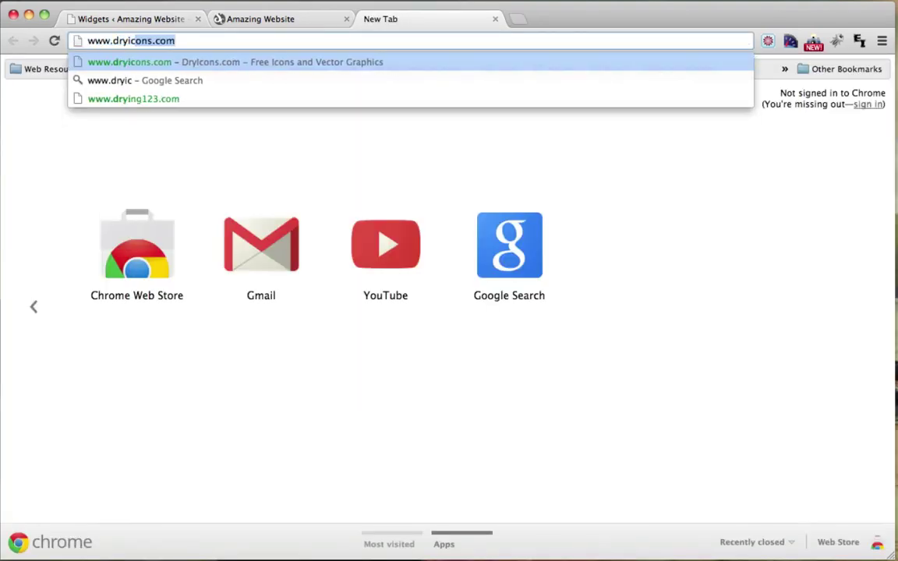
{"action": "type", "text": "ons.com"}
{"action": "key", "text": "Return"}
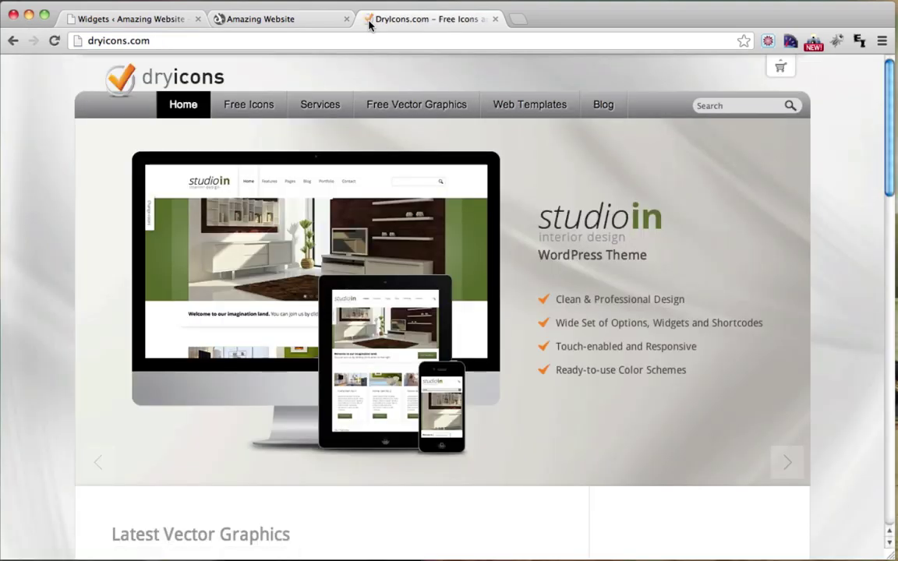
{"action": "left_click", "coordinate": [241, 113]}
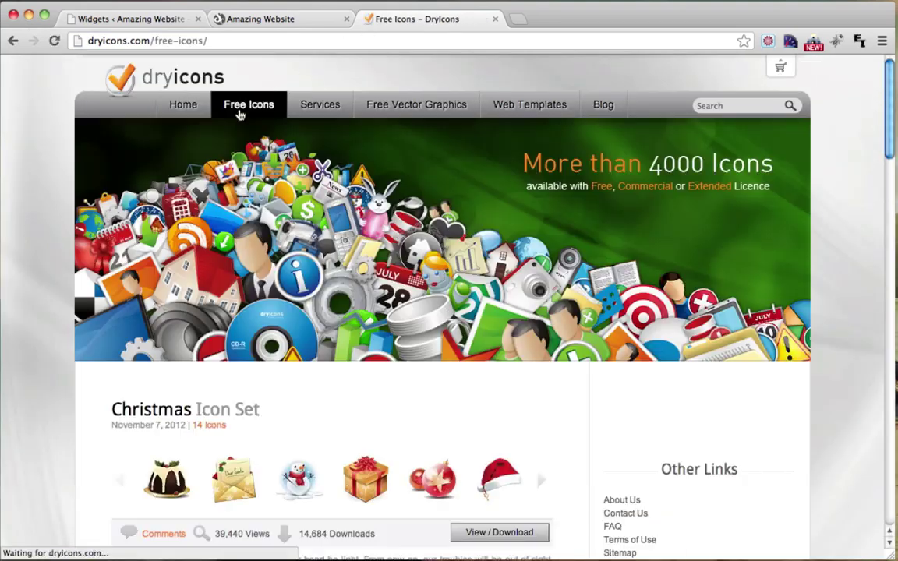
Browse the free icon sets on the first page and on page 4 as far as the Handy Icon Set
{"action": "scroll", "coordinate": [452, 245], "scroll_direction": "down", "scroll_amount": 10}
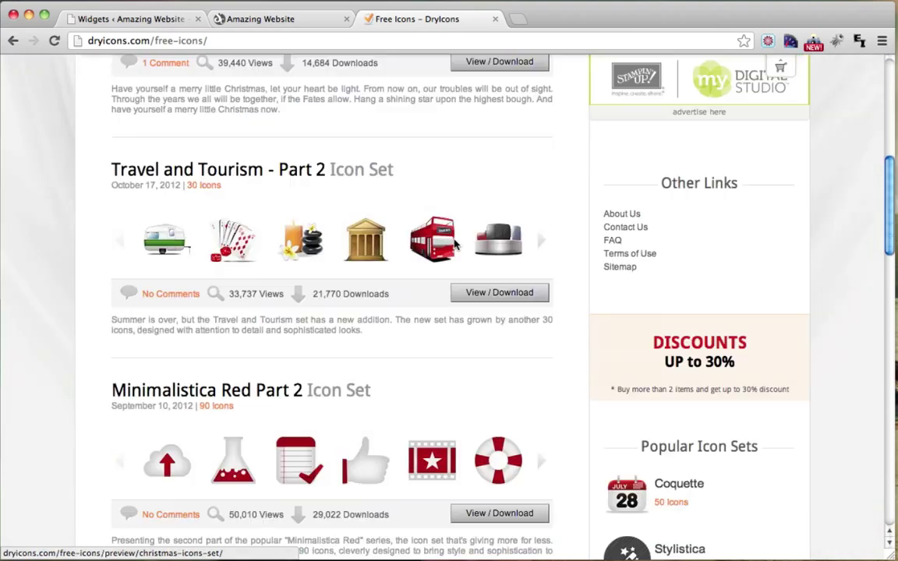
{"action": "scroll", "coordinate": [455, 244], "scroll_direction": "down", "scroll_amount": 4}
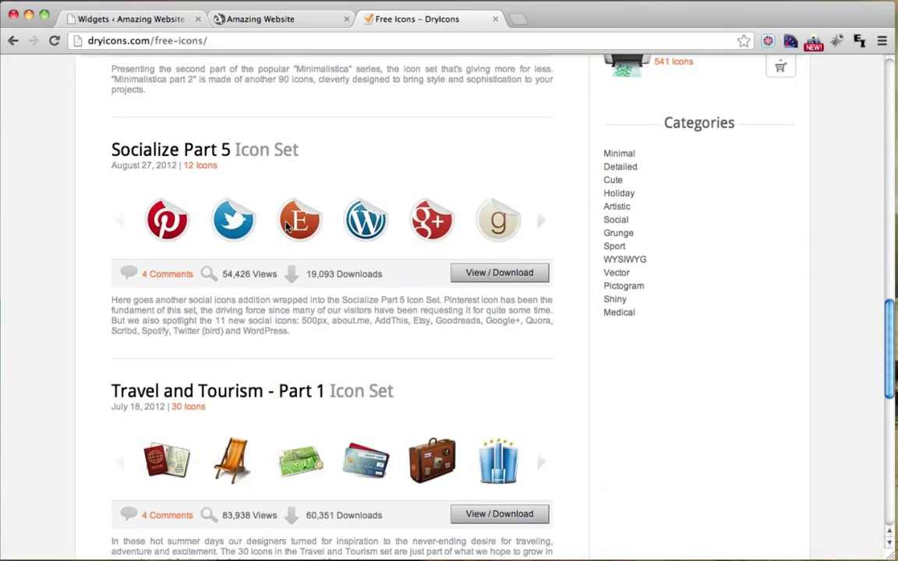
{"action": "scroll", "coordinate": [143, 433], "scroll_direction": "down", "scroll_amount": 2}
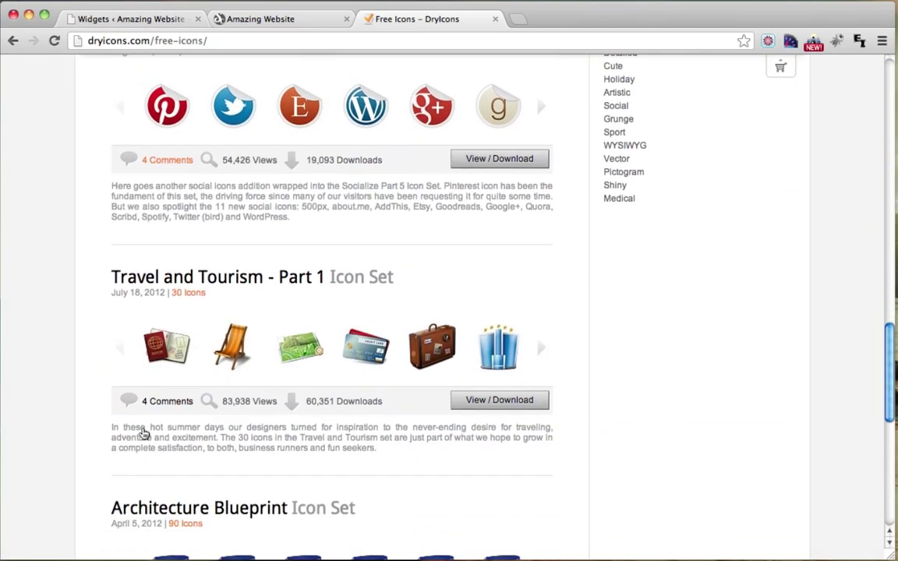
{"action": "scroll", "coordinate": [142, 433], "scroll_direction": "down", "scroll_amount": 2}
{"action": "scroll", "coordinate": [537, 445], "scroll_direction": "down", "scroll_amount": 3}
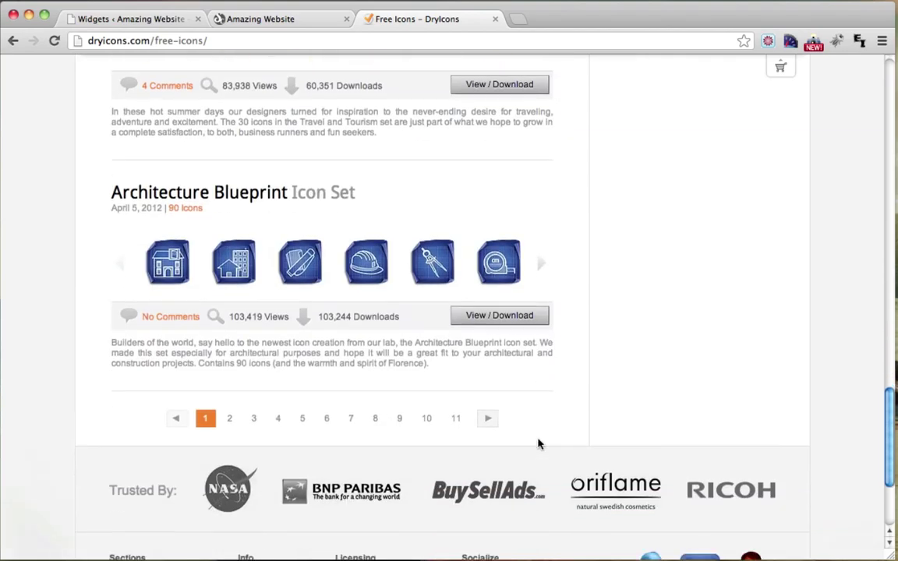
{"action": "left_click", "coordinate": [277, 301]}
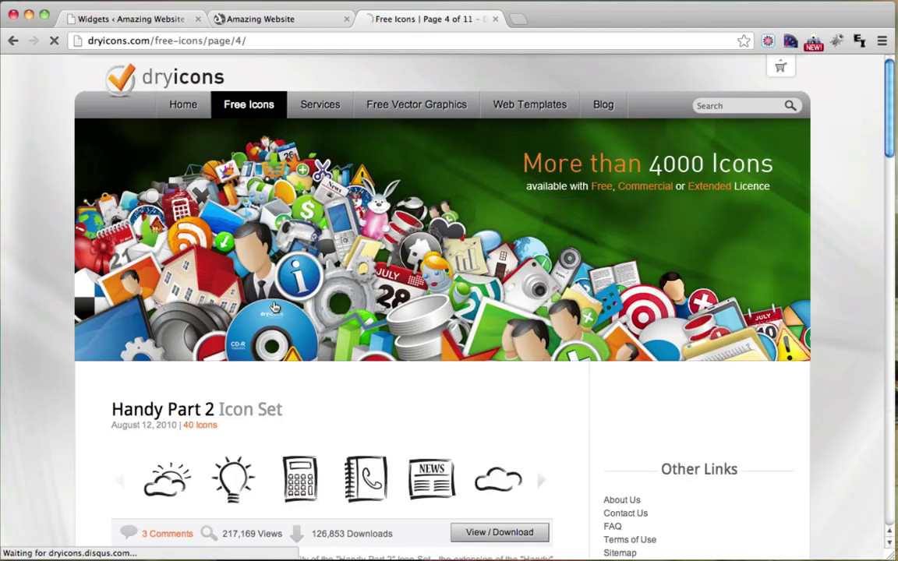
{"action": "scroll", "coordinate": [273, 307], "scroll_direction": "down", "scroll_amount": 2}
{"action": "scroll", "coordinate": [273, 307], "scroll_direction": "down", "scroll_amount": 5}
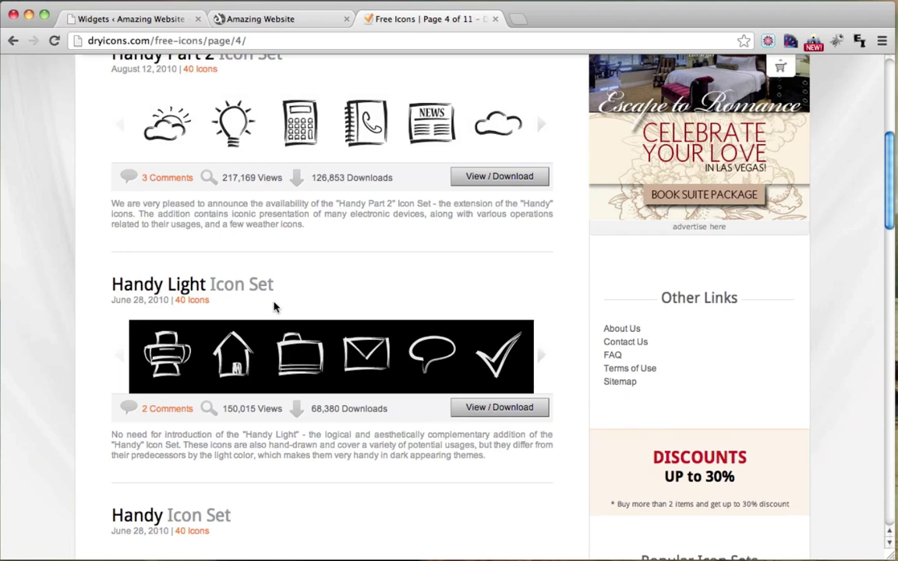
{"action": "scroll", "coordinate": [274, 307], "scroll_direction": "down", "scroll_amount": 2}
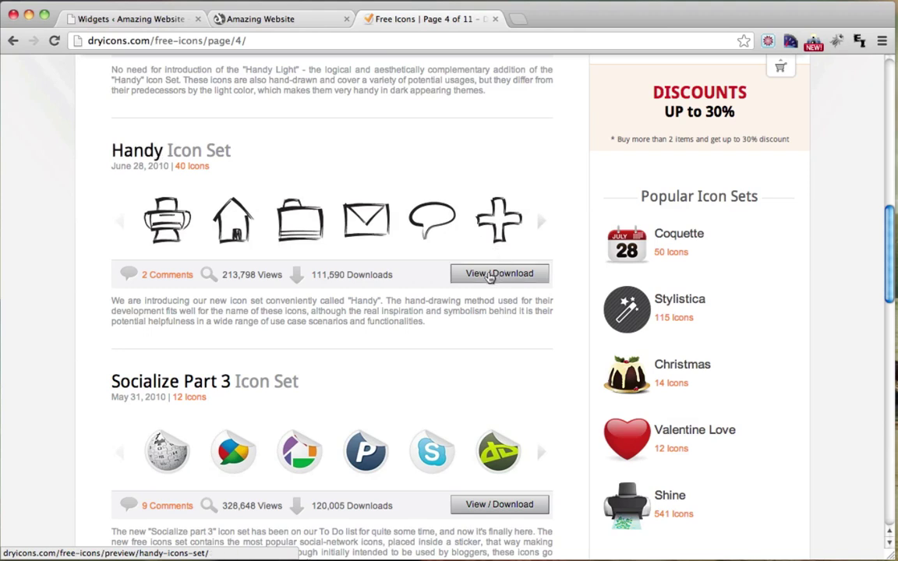
Open the Handy Icon Set page, download the set in PNG format and minimize the browser to reach the desktop
{"action": "left_click", "coordinate": [490, 276]}
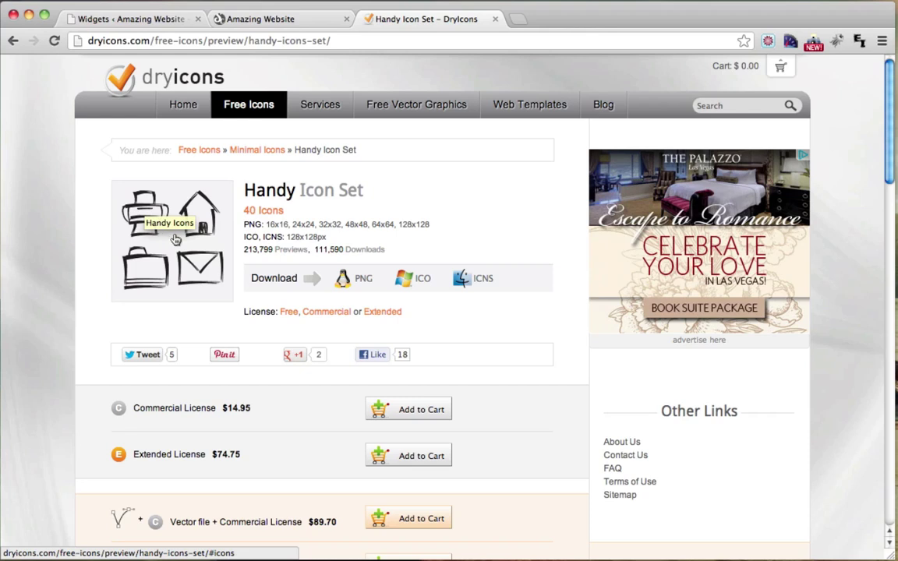
{"action": "left_click", "coordinate": [360, 284]}
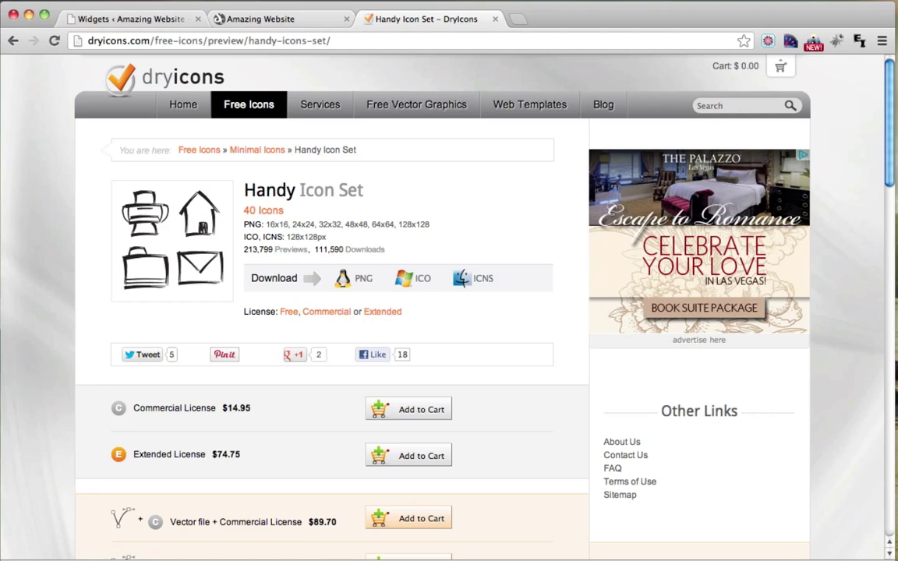
{"action": "left_click", "coordinate": [28, 15]}
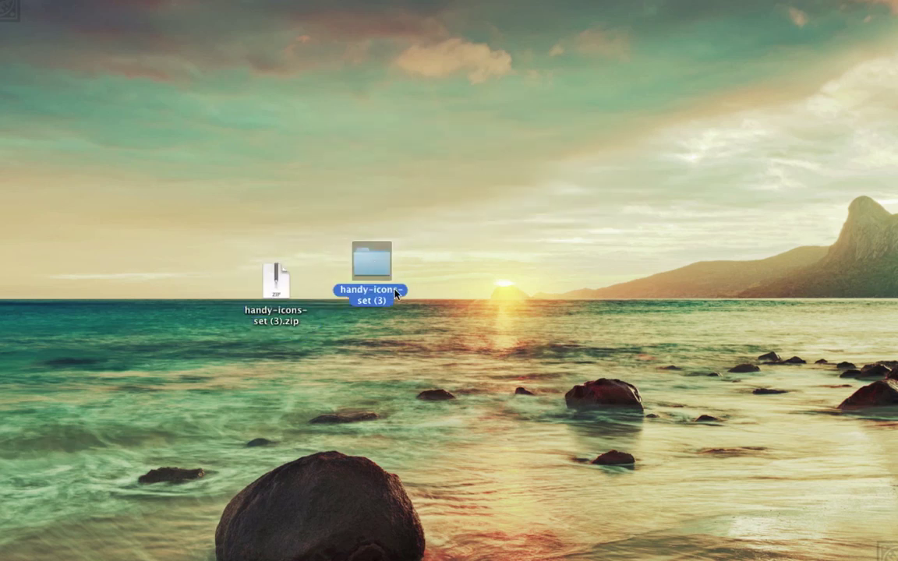
Look through the 32x32 PNG icons in the extracted handy-icons-set (3) folder on the desktop and close the folder window
{"action": "left_click", "coordinate": [454, 306]}
{"action": "double_click", "coordinate": [364, 281]}
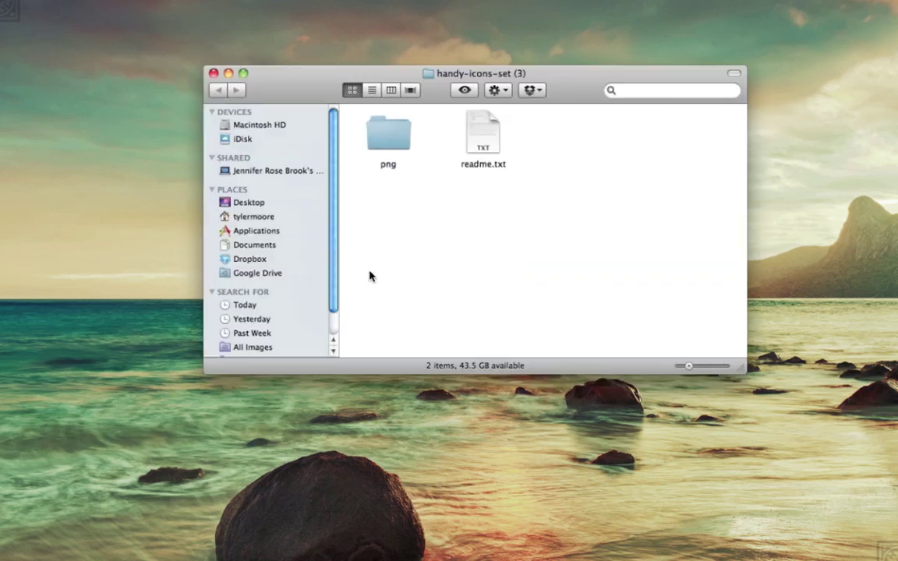
{"action": "double_click", "coordinate": [388, 135]}
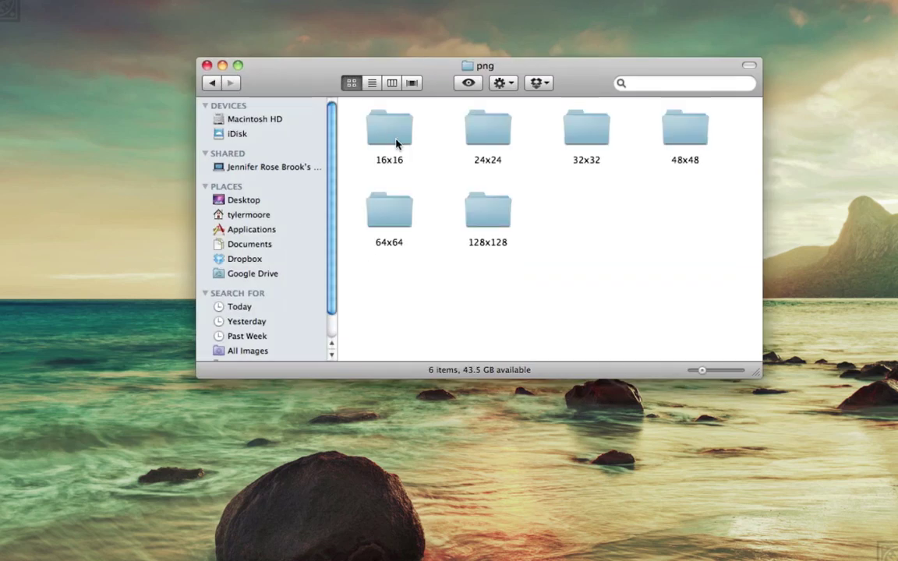
{"action": "left_click", "coordinate": [589, 148]}
{"action": "double_click", "coordinate": [589, 148]}
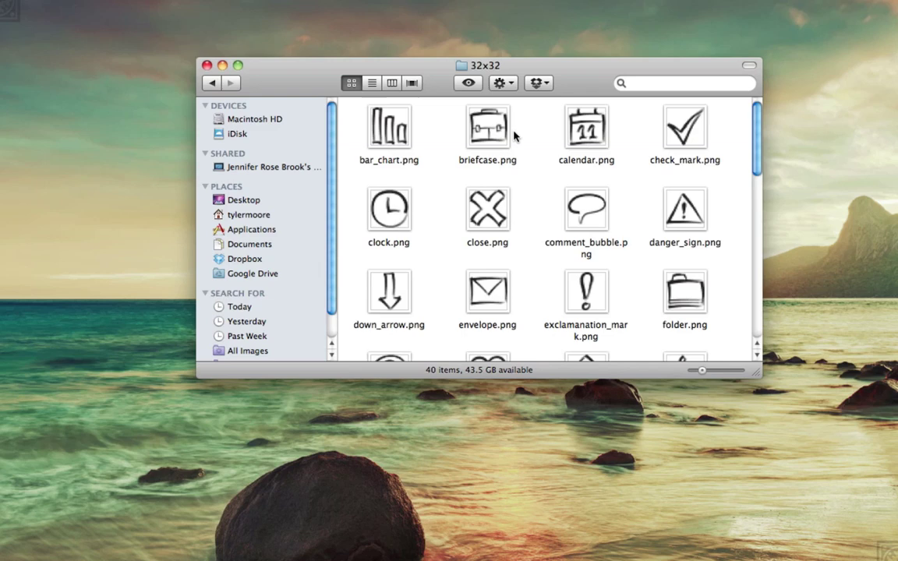
{"action": "scroll", "coordinate": [544, 180], "scroll_direction": "down", "scroll_amount": 10}
{"action": "scroll", "coordinate": [545, 180], "scroll_direction": "up", "scroll_amount": 10}
{"action": "left_click", "coordinate": [206, 66]}
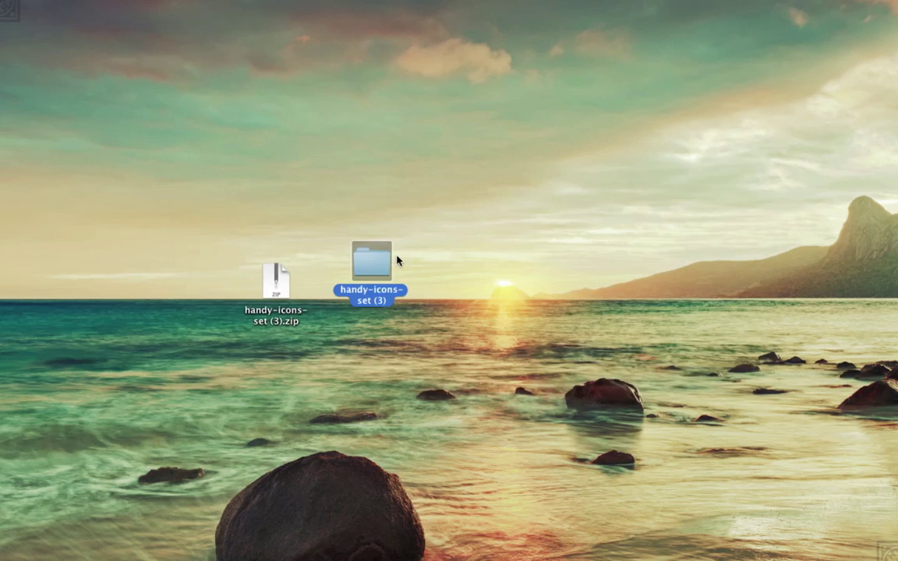
Return to Google Chrome and close the dryicons.com page to get back to the Build a Website widget
{"action": "left_click", "coordinate": [325, 408]}
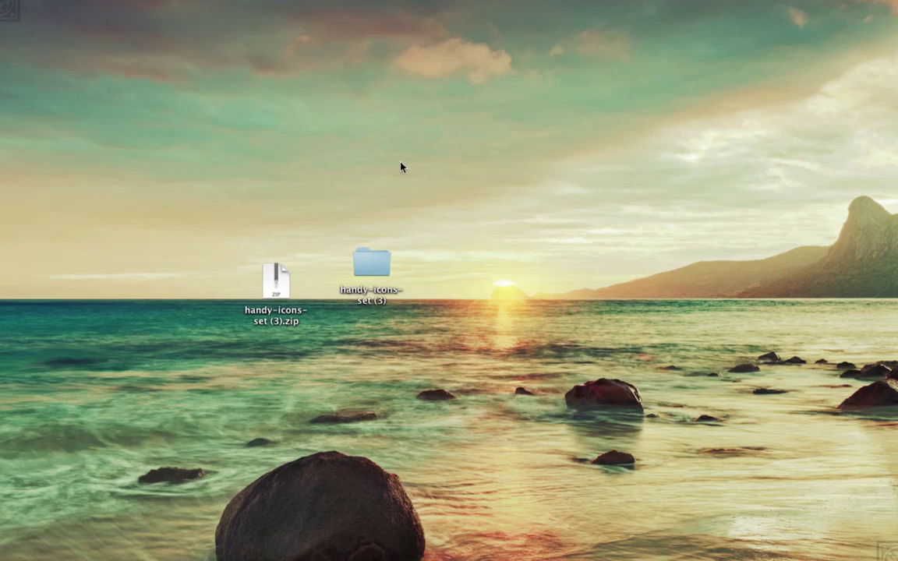
{"action": "left_click", "coordinate": [2, 280]}
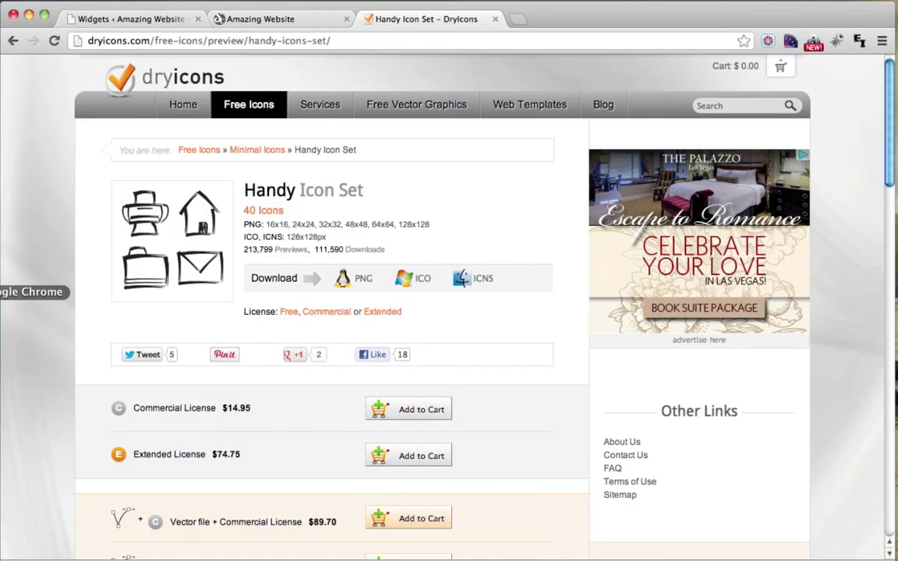
{"action": "left_click", "coordinate": [494, 20]}
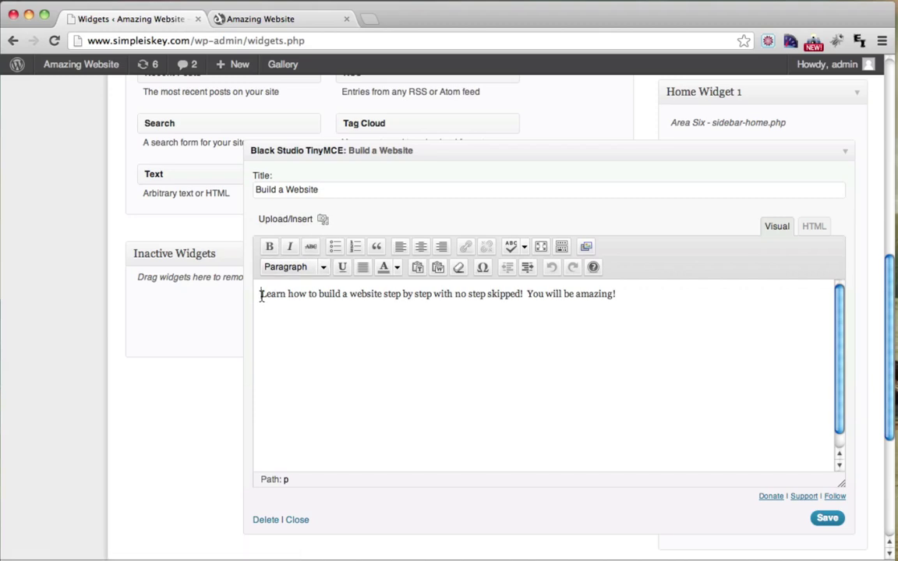
Start a media upload for the widget text and browse to the png folder inside handy-icons-set (3) on the Desktop
{"action": "left_click", "coordinate": [323, 224]}
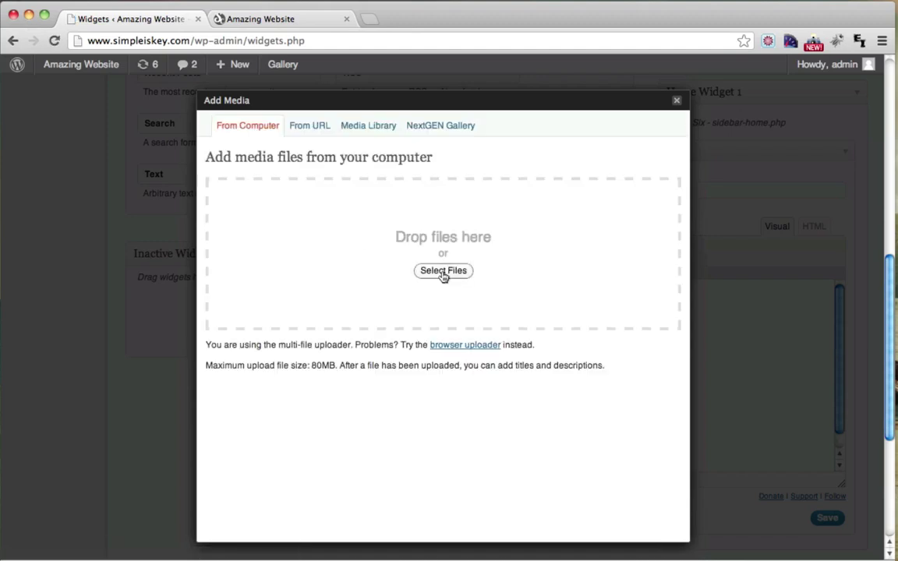
{"action": "left_click", "coordinate": [443, 273]}
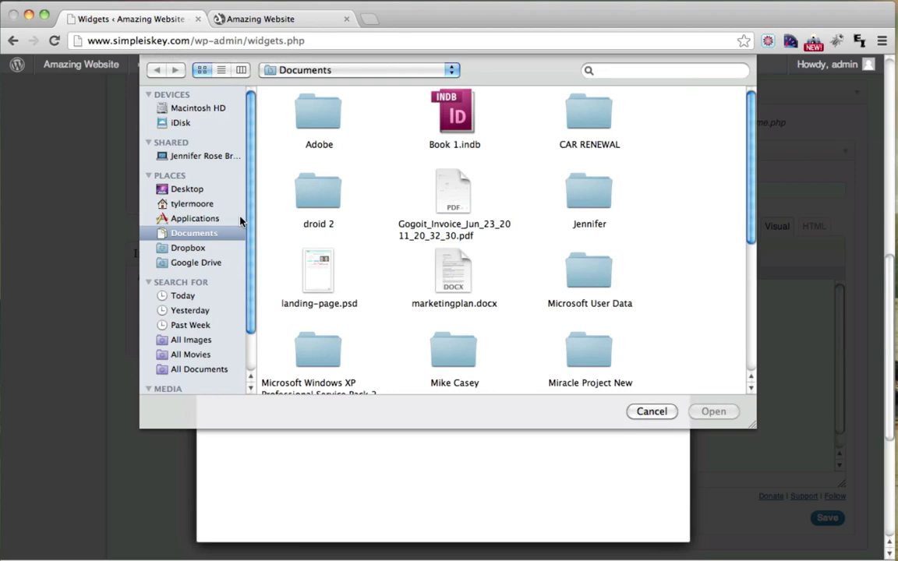
{"action": "left_click", "coordinate": [188, 192]}
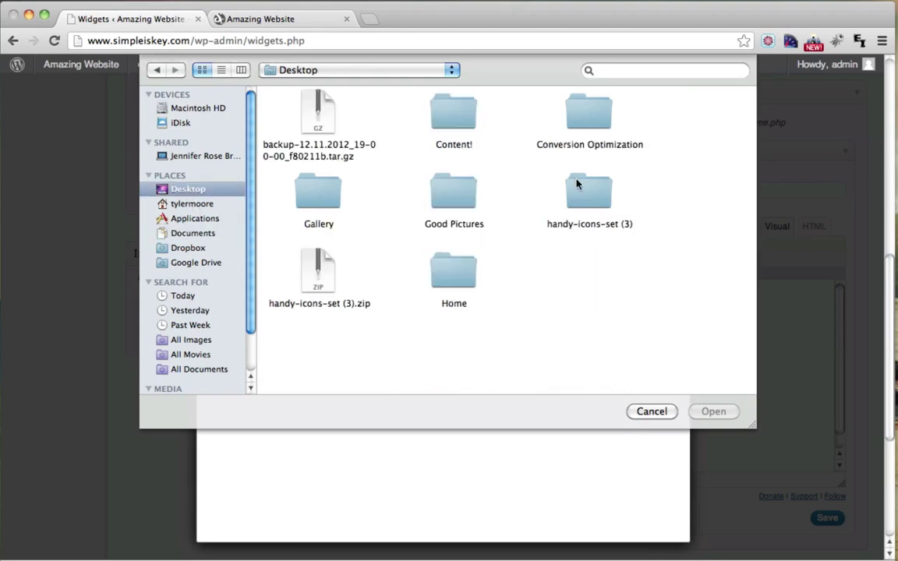
{"action": "left_click", "coordinate": [580, 221]}
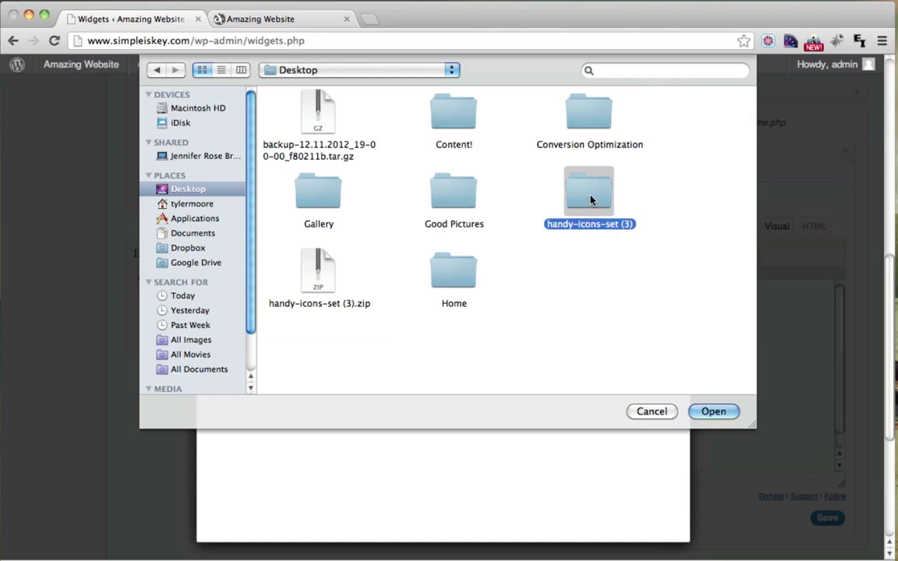
{"action": "double_click", "coordinate": [590, 200]}
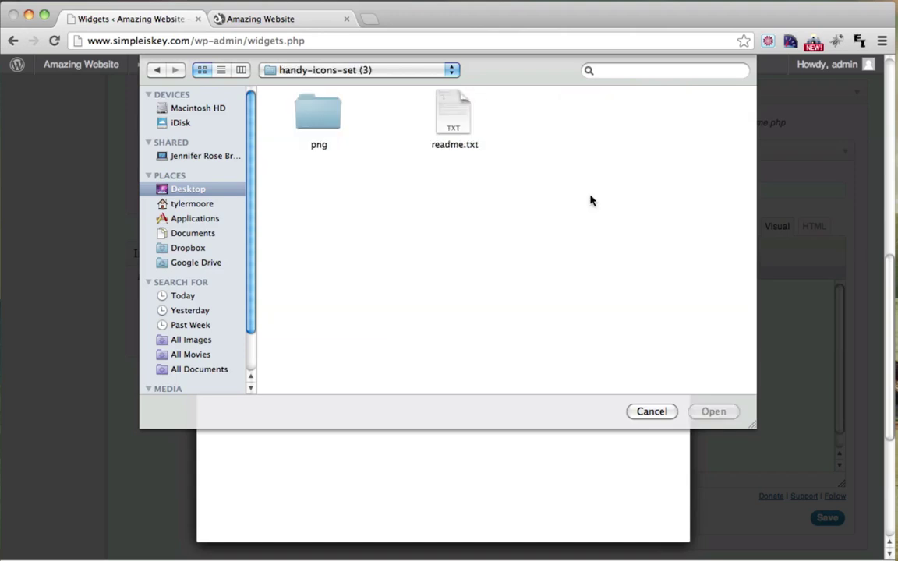
{"action": "double_click", "coordinate": [317, 115]}
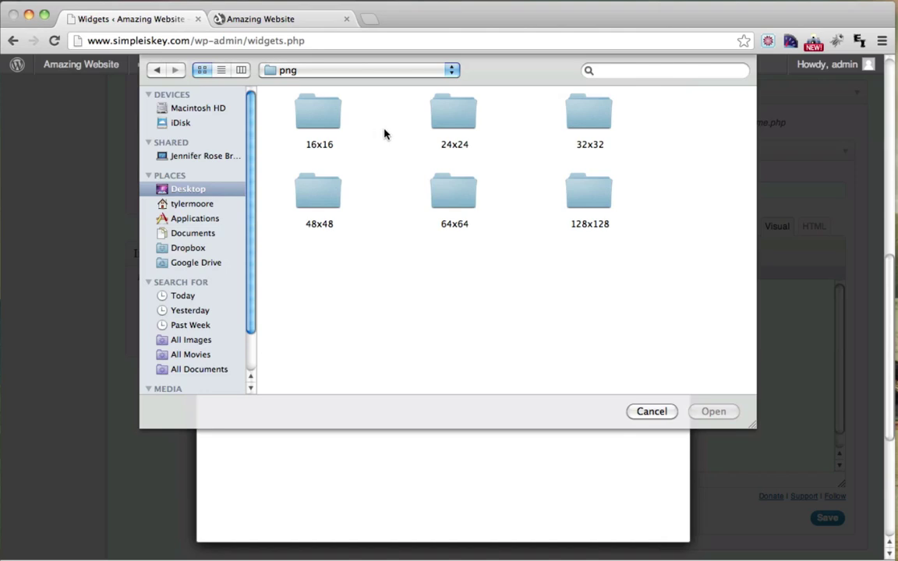
Upload house.png from the 48x48 icon folder
{"action": "left_click", "coordinate": [588, 204]}
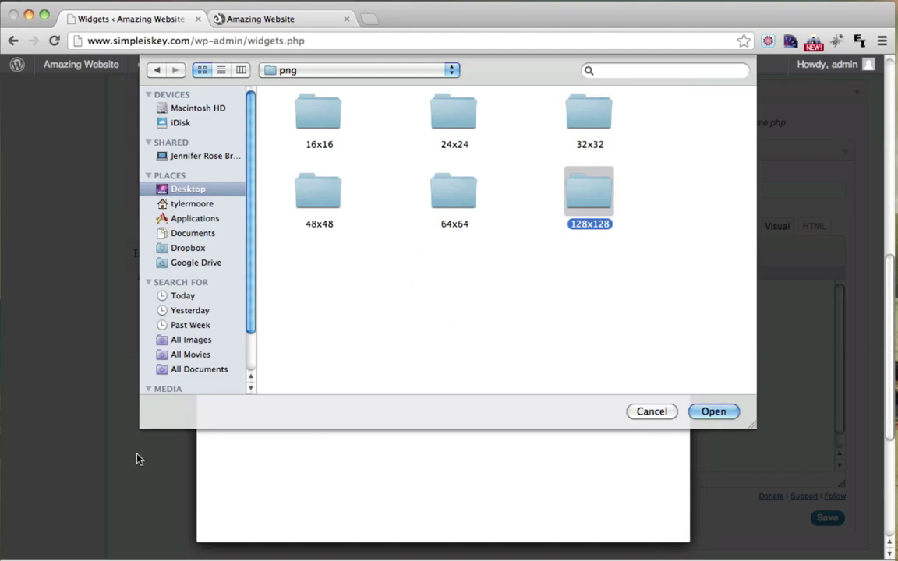
{"action": "double_click", "coordinate": [320, 200]}
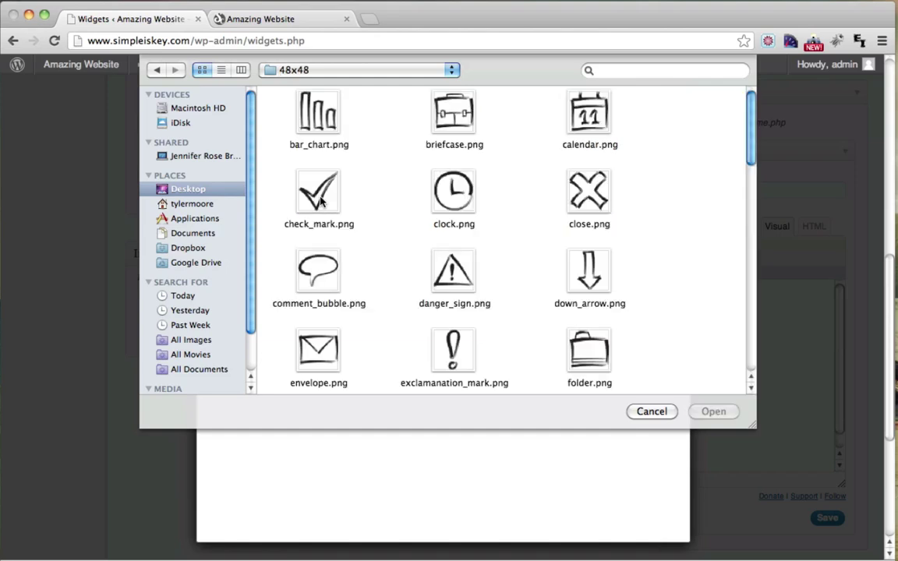
{"action": "scroll", "coordinate": [574, 163], "scroll_direction": "down", "scroll_amount": 5}
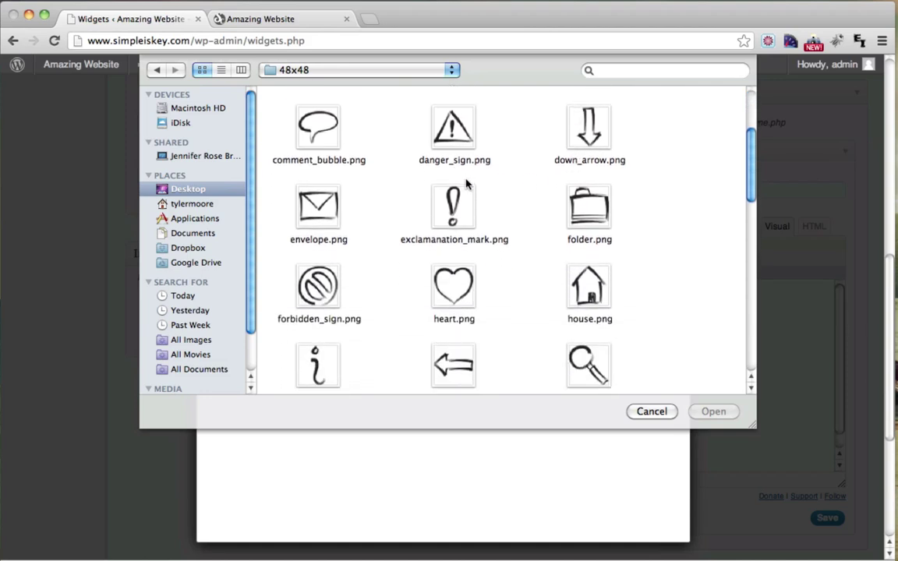
{"action": "scroll", "coordinate": [561, 187], "scroll_direction": "down", "scroll_amount": 2}
{"action": "left_click", "coordinate": [590, 244]}
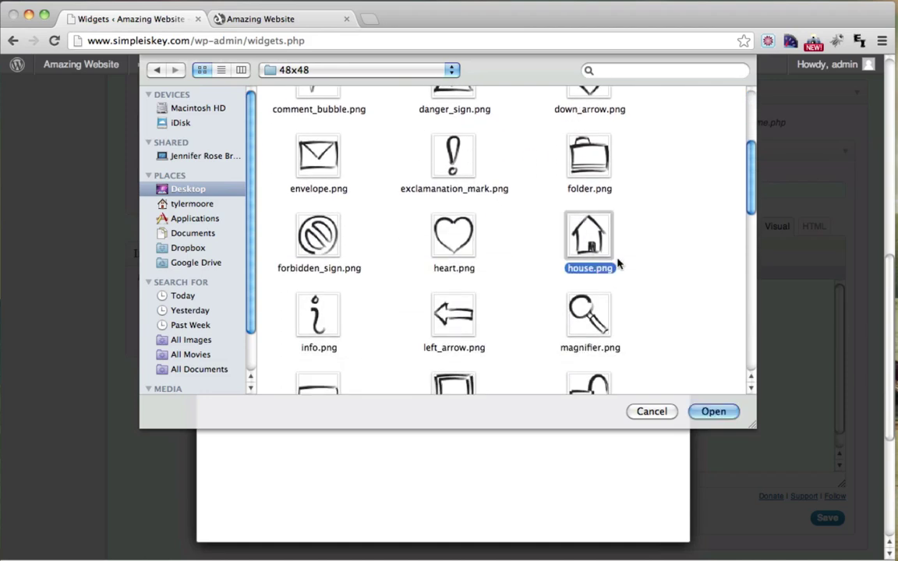
{"action": "left_click", "coordinate": [714, 411]}
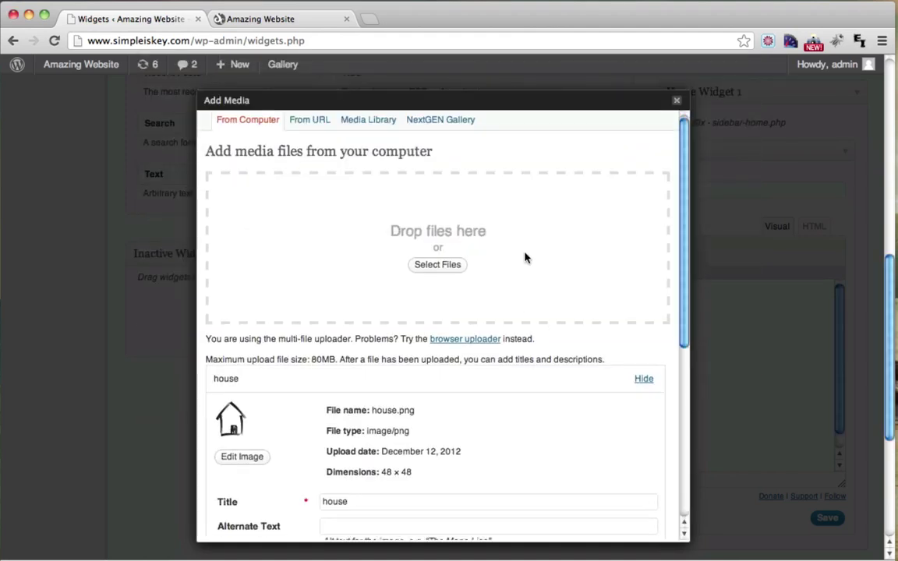
Clear the house image's link URL and insert it into the widget text with left alignment at full size
{"action": "scroll", "coordinate": [524, 258], "scroll_direction": "down", "scroll_amount": 5}
{"action": "scroll", "coordinate": [524, 258], "scroll_direction": "down", "scroll_amount": 1}
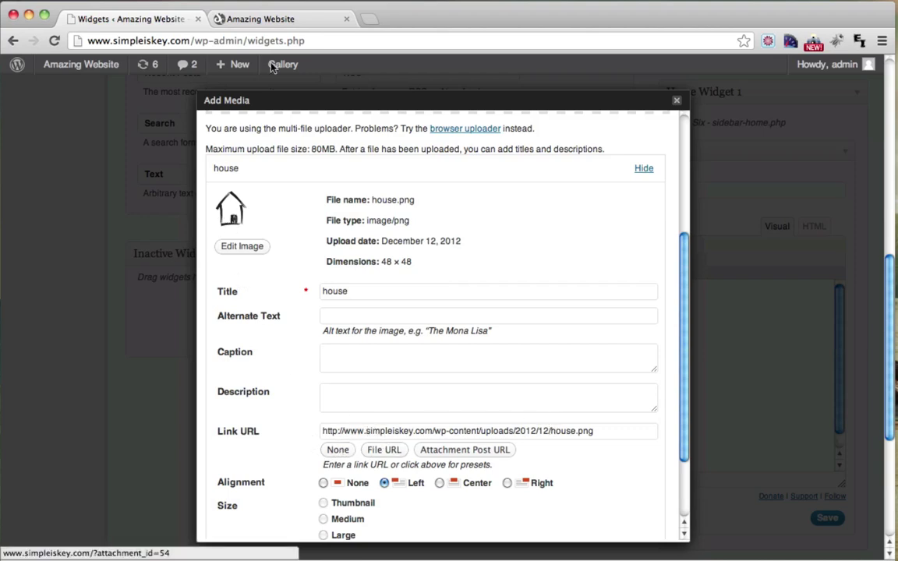
{"action": "left_click", "coordinate": [335, 449]}
{"action": "scroll", "coordinate": [335, 452], "scroll_direction": "down", "scroll_amount": 2}
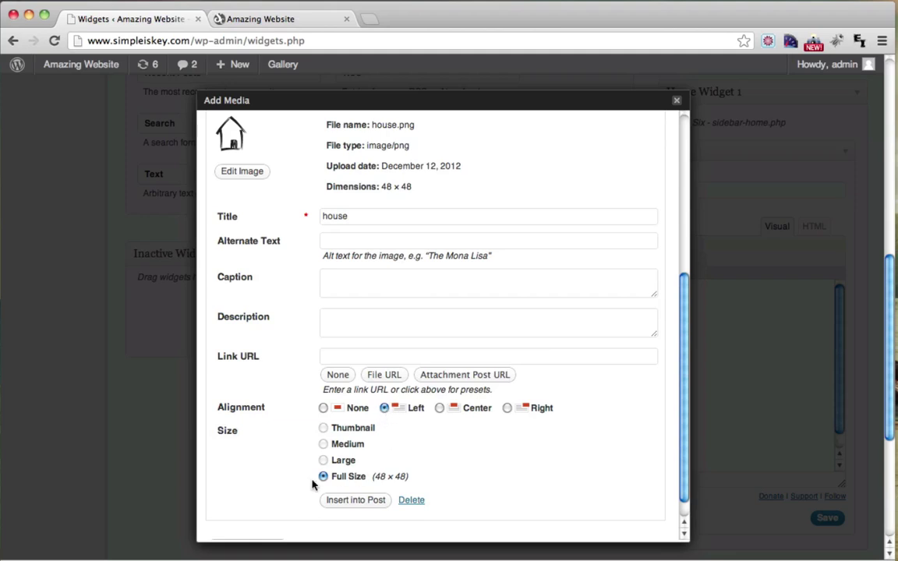
{"action": "left_click", "coordinate": [356, 500]}
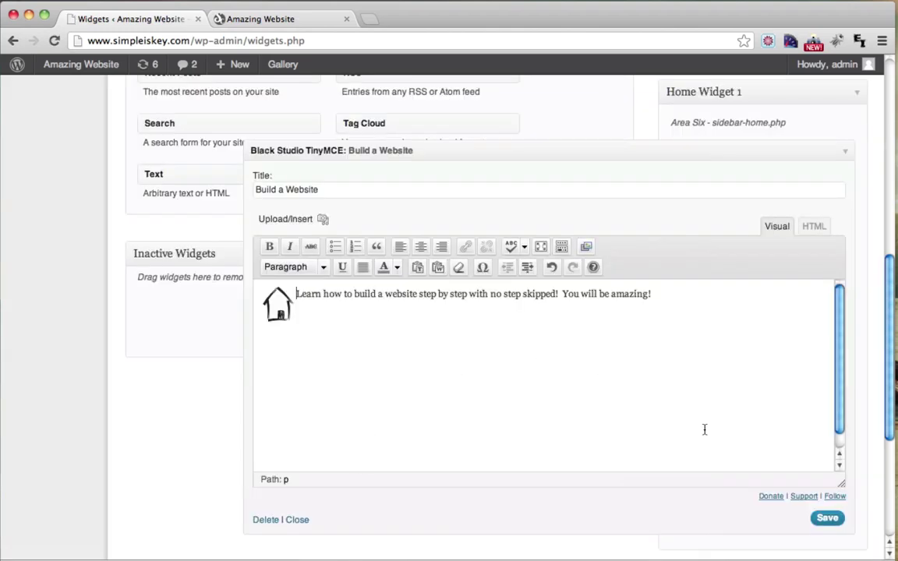
Save the widget with the house icon and reload the site's home page to check the first box
{"action": "left_click", "coordinate": [827, 518]}
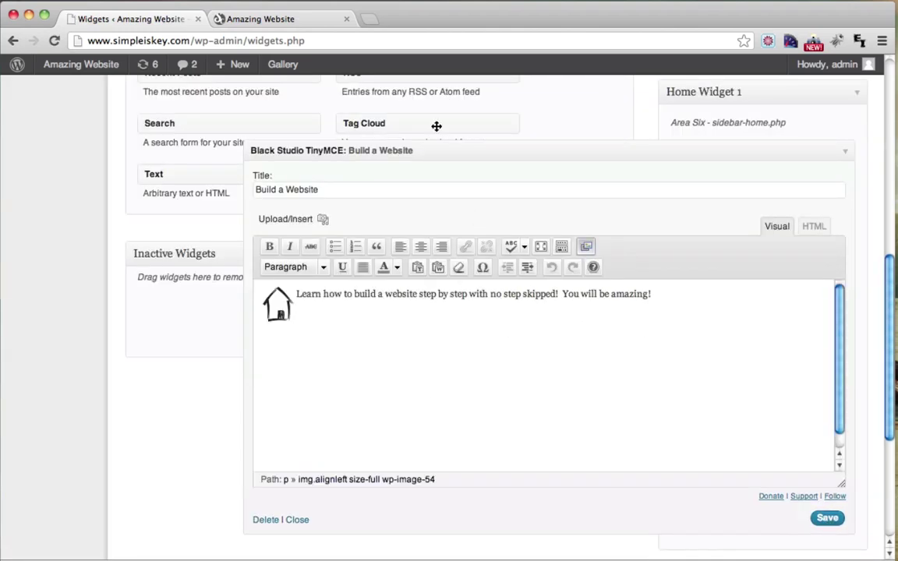
{"action": "left_click", "coordinate": [281, 20]}
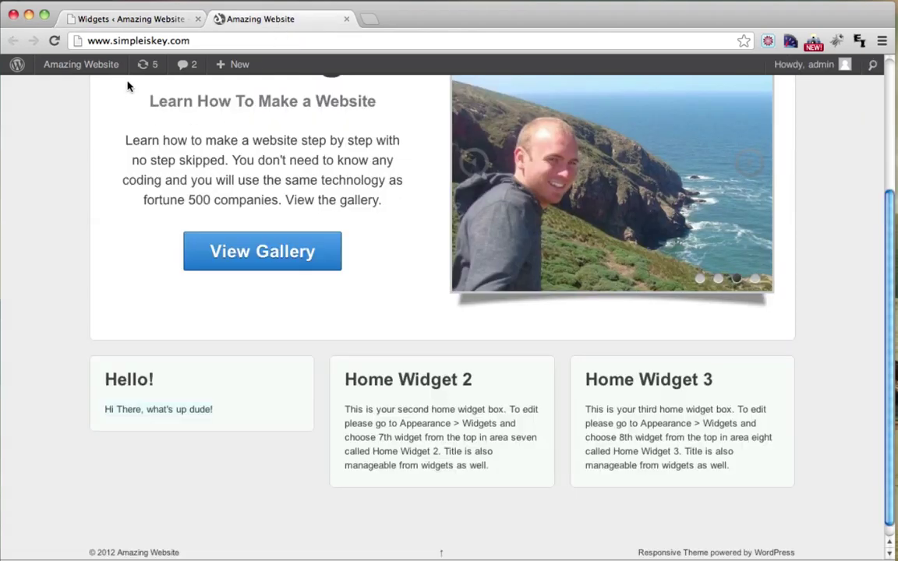
{"action": "left_click", "coordinate": [55, 43]}
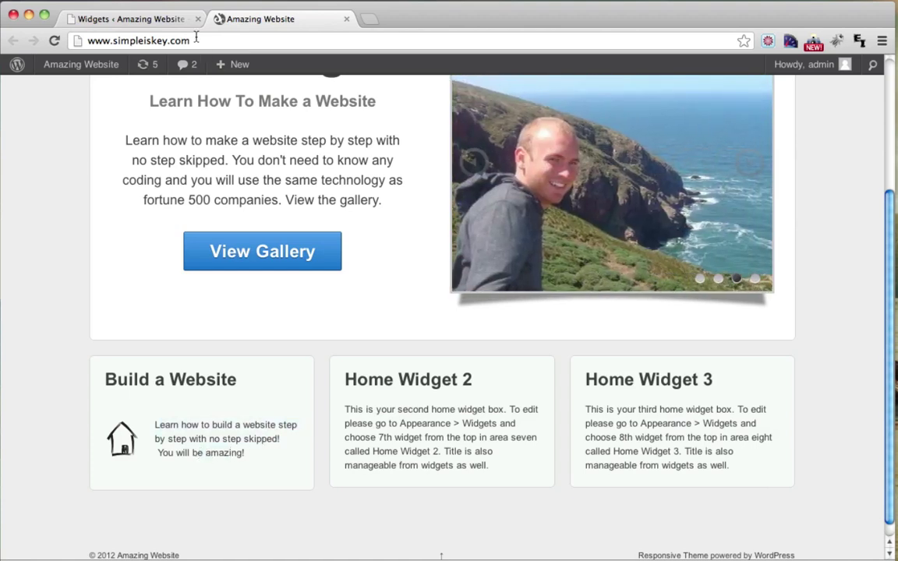
Change "amazing" to "amazed" in the widget text and remove the extra space before "You"
{"action": "left_click", "coordinate": [141, 20]}
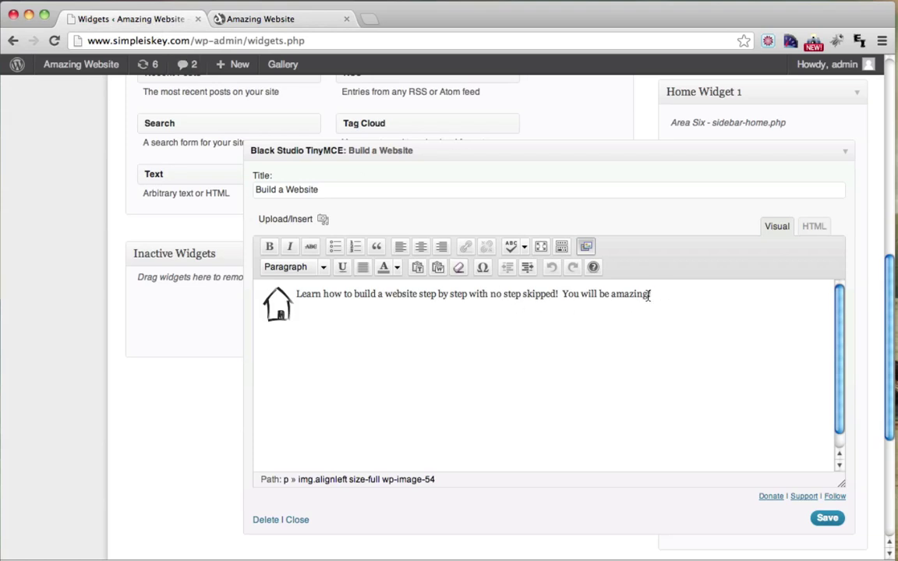
{"action": "left_click_drag", "start_coordinate": [635, 296], "coordinate": [632, 296]}
{"action": "type", "text": "ed"}
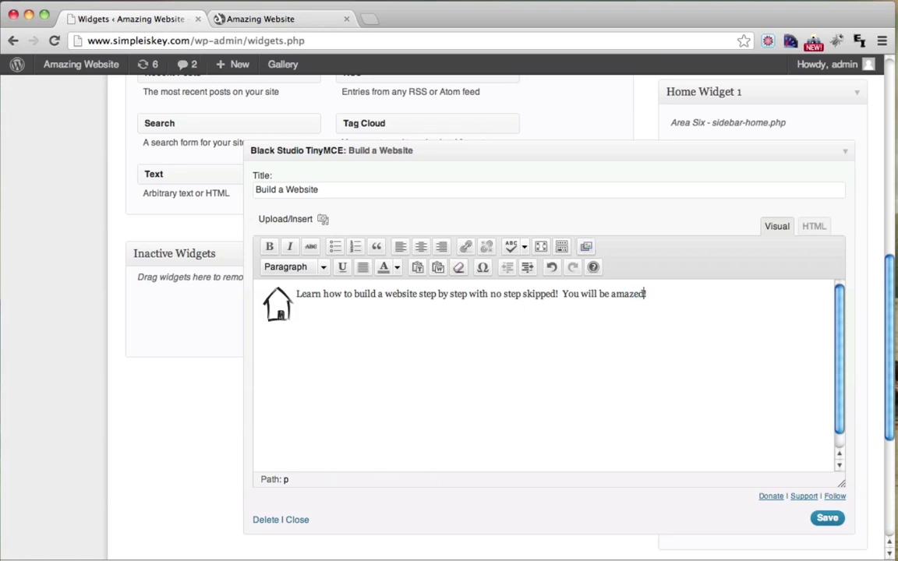
{"action": "left_click", "coordinate": [563, 296]}
{"action": "key", "text": "BackSpace"}
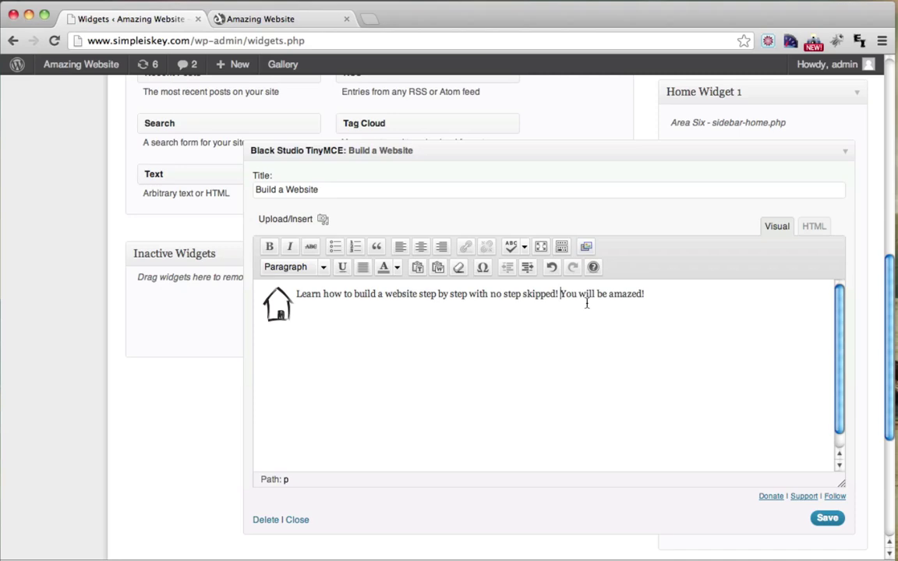
Save the corrected widget text and reload the home page to check the wording
{"action": "left_click", "coordinate": [828, 519]}
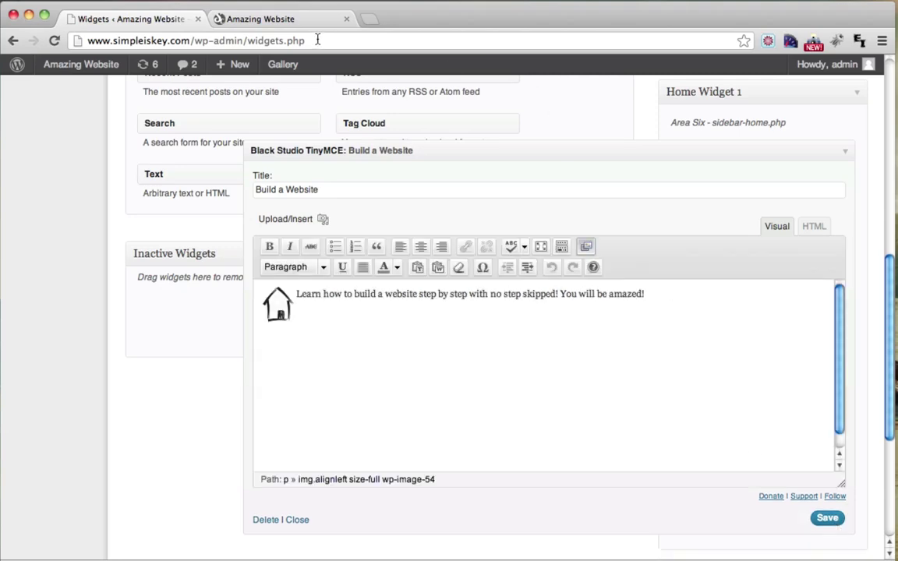
{"action": "left_click", "coordinate": [273, 19]}
{"action": "left_click", "coordinate": [53, 41]}
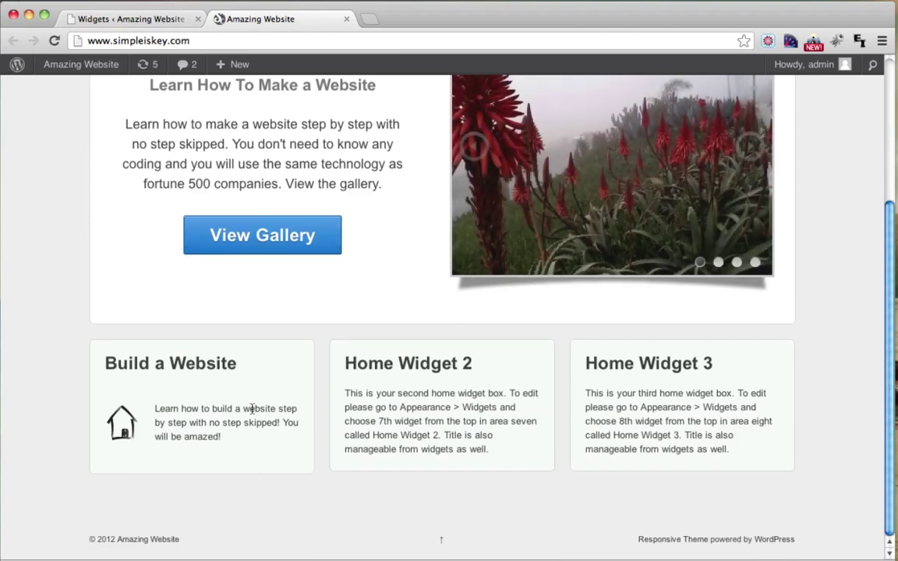
{"action": "left_click", "coordinate": [143, 23]}
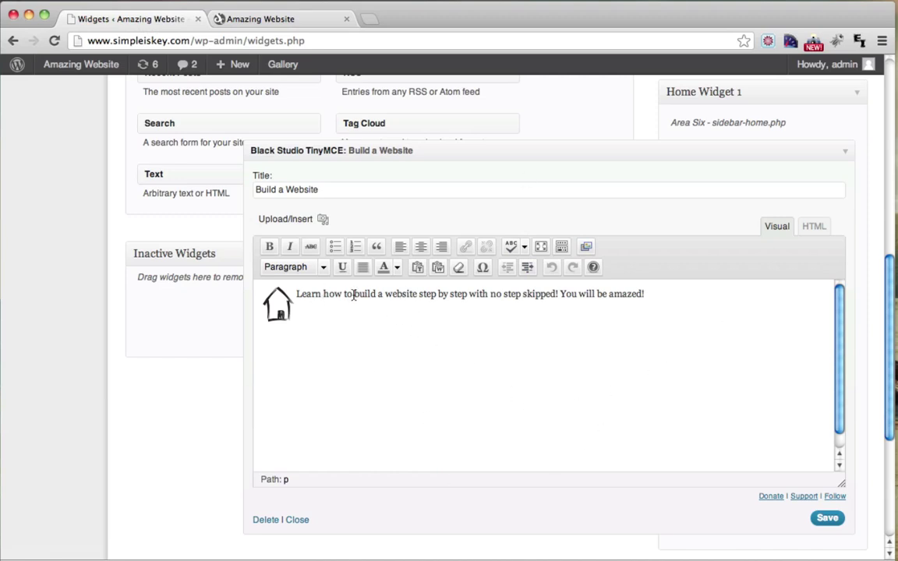
{"action": "left_click_drag", "start_coordinate": [354, 294], "coordinate": [416, 294]}
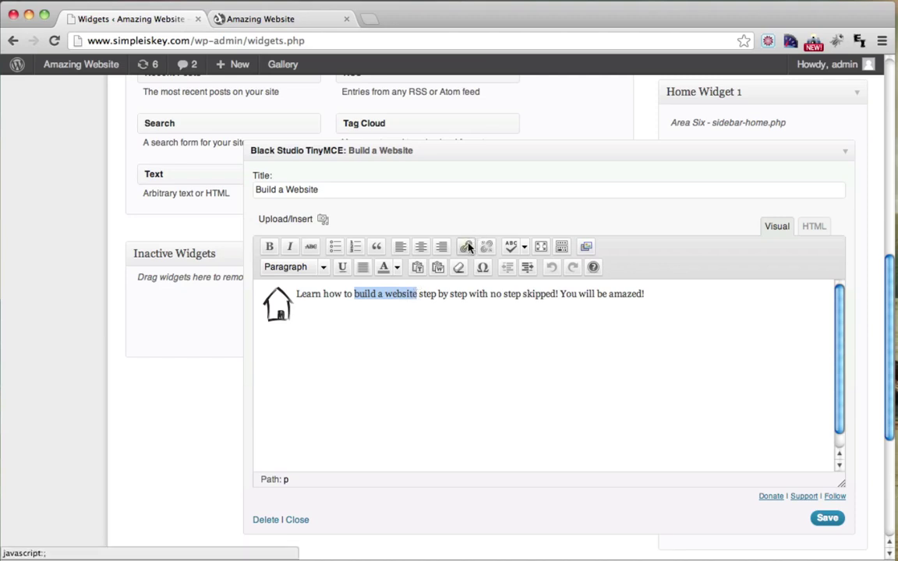
{"action": "left_click", "coordinate": [465, 247]}
{"action": "left_click", "coordinate": [382, 277]}
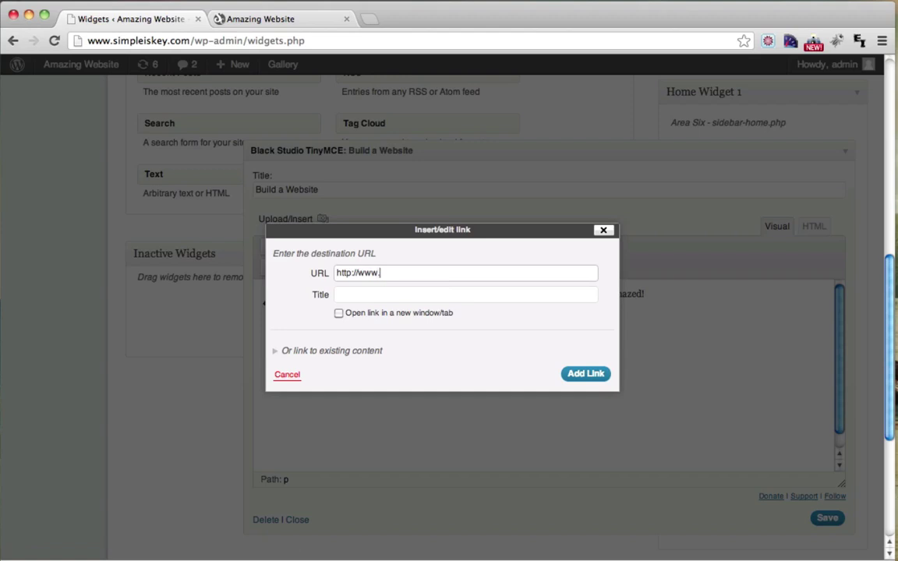
{"action": "type", "text": "www.conutant.org"}
{"action": "left_click", "coordinate": [586, 374]}
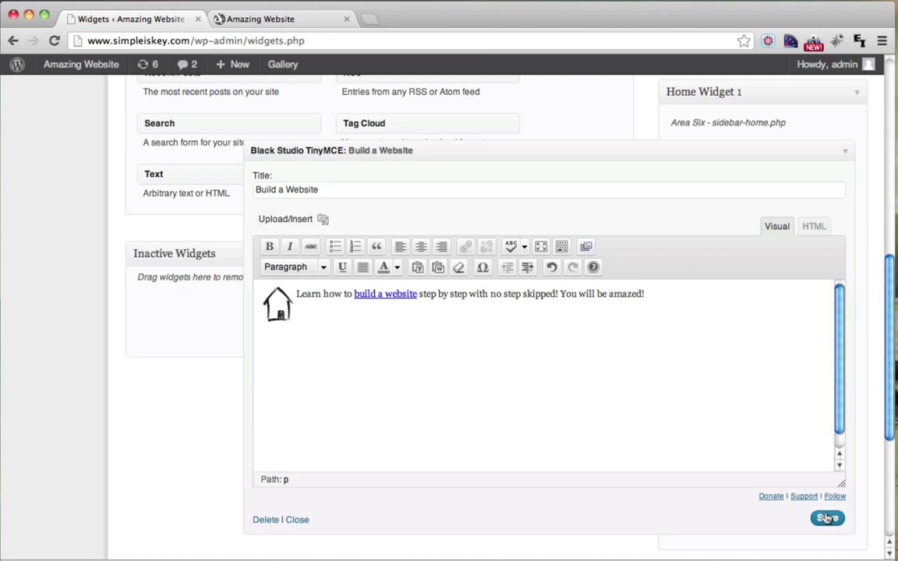
Save the widget with the new link and reload the site's home page to check the first box
{"action": "left_click", "coordinate": [827, 518]}
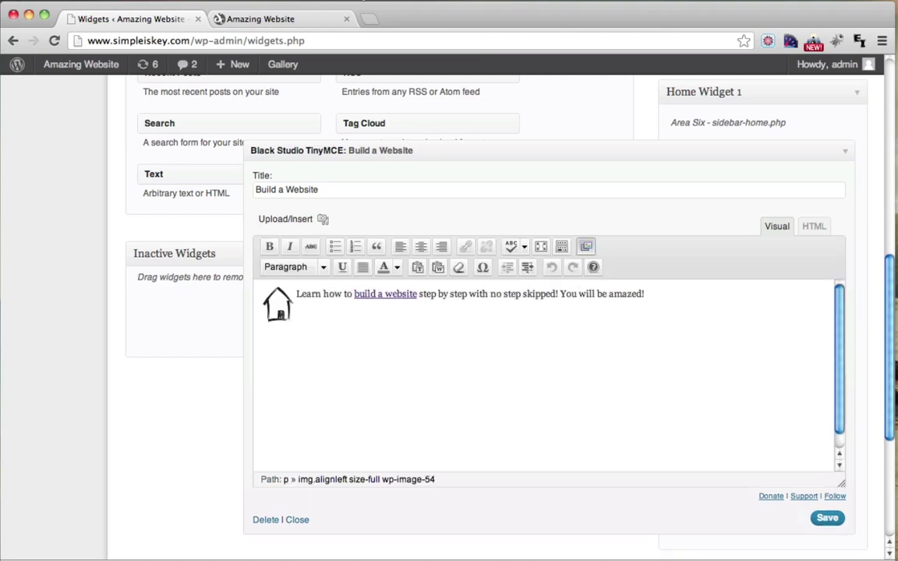
{"action": "left_click", "coordinate": [264, 20]}
{"action": "left_click", "coordinate": [57, 41]}
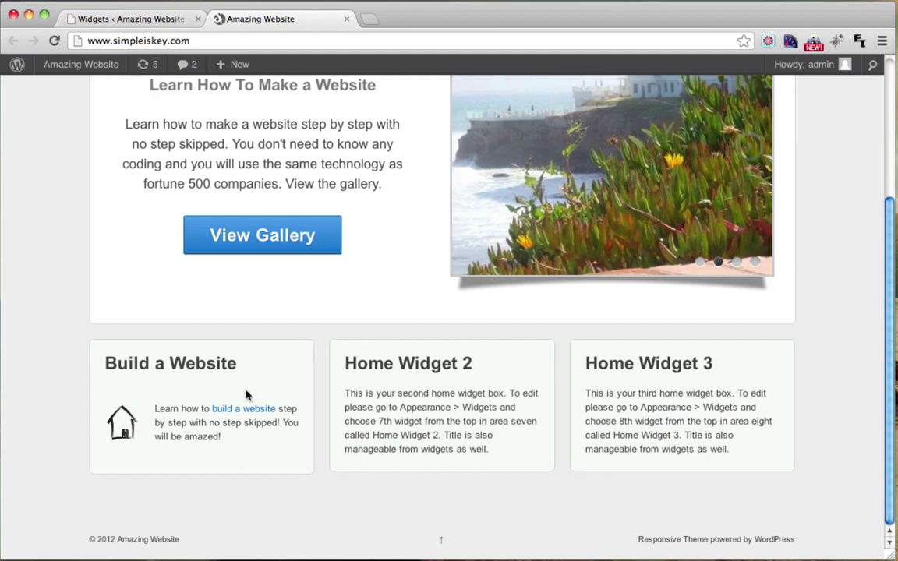
{"action": "scroll", "coordinate": [269, 362], "scroll_direction": "up", "scroll_amount": 2}
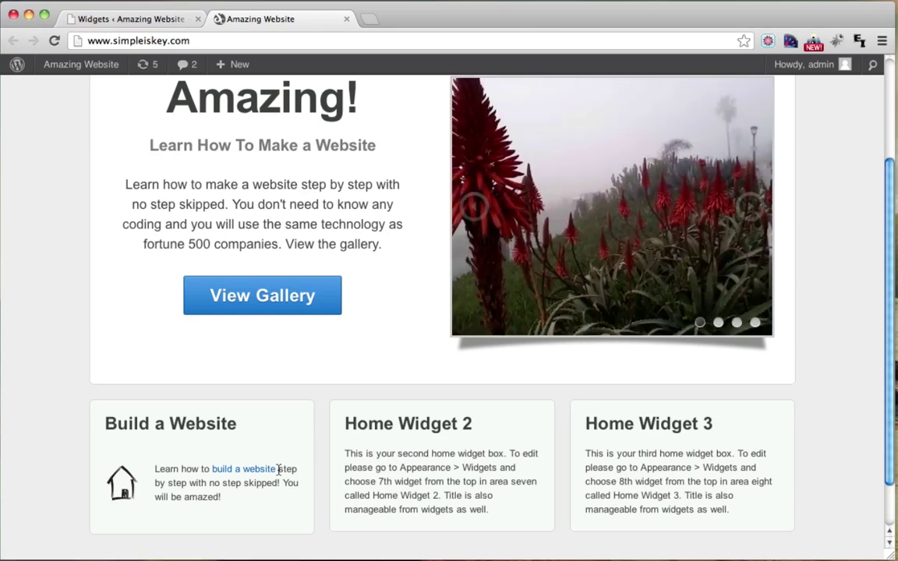
Add a Black Studio TinyMCE widget to the Home Widget 2 area and title it "Connect With Me"
{"action": "left_click", "coordinate": [159, 19]}
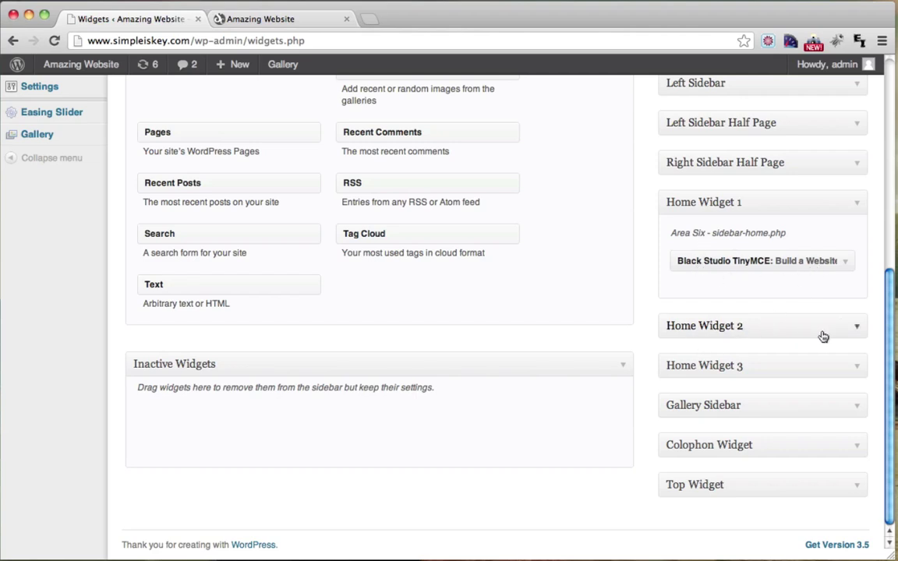
{"action": "left_click", "coordinate": [859, 329]}
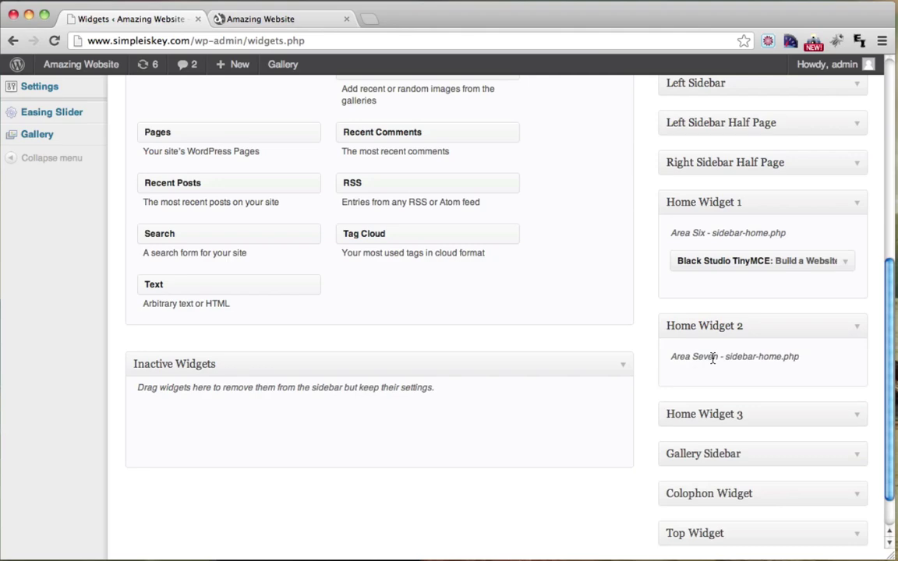
{"action": "scroll", "coordinate": [705, 360], "scroll_direction": "up", "scroll_amount": 10}
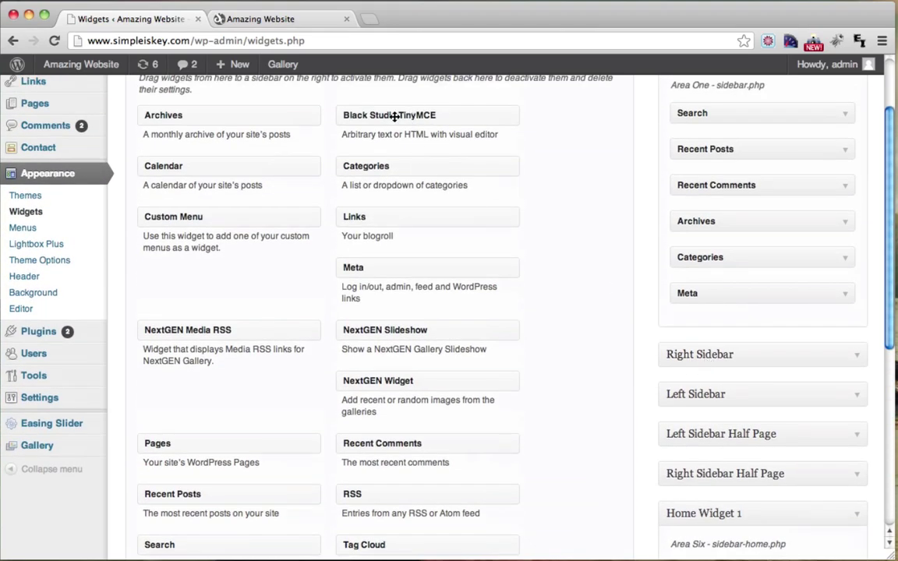
{"action": "left_click_drag", "start_coordinate": [379, 116], "coordinate": [717, 465]}
{"action": "scroll", "coordinate": [581, 231], "scroll_direction": "down", "scroll_amount": 5}
{"action": "scroll", "coordinate": [717, 465], "scroll_direction": "down", "scroll_amount": 3}
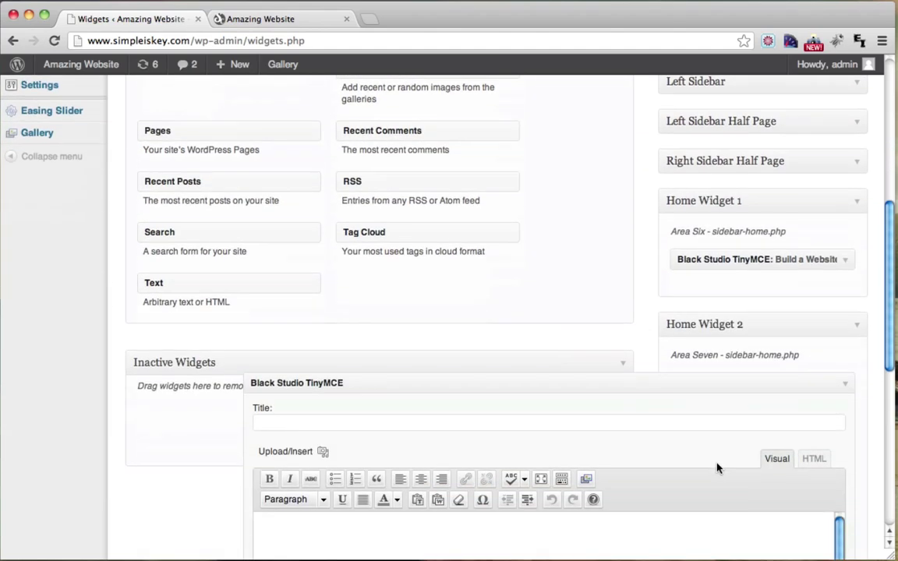
{"action": "left_click", "coordinate": [307, 422]}
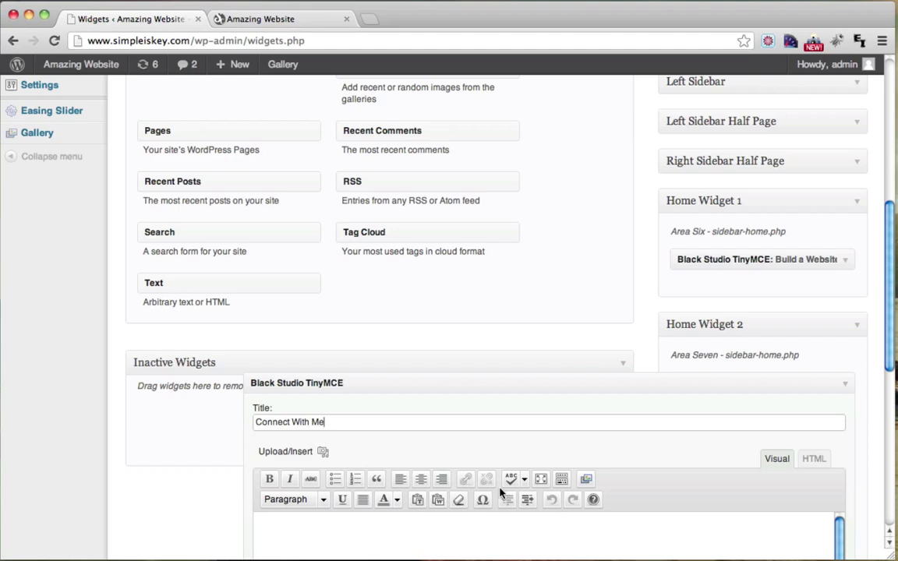
{"action": "type", "text": "Connect With Me"}
Upload heart.png from the 48x48 icon folder as media for the Connect With Me widget's text
{"action": "scroll", "coordinate": [505, 492], "scroll_direction": "down", "scroll_amount": 2}
{"action": "left_click", "coordinate": [406, 485]}
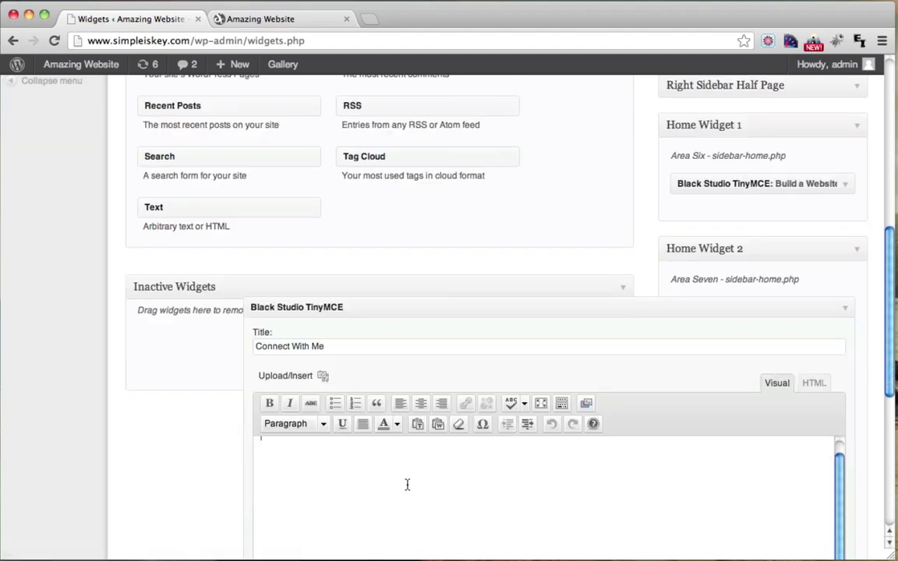
{"action": "scroll", "coordinate": [390, 485], "scroll_direction": "up", "scroll_amount": 1}
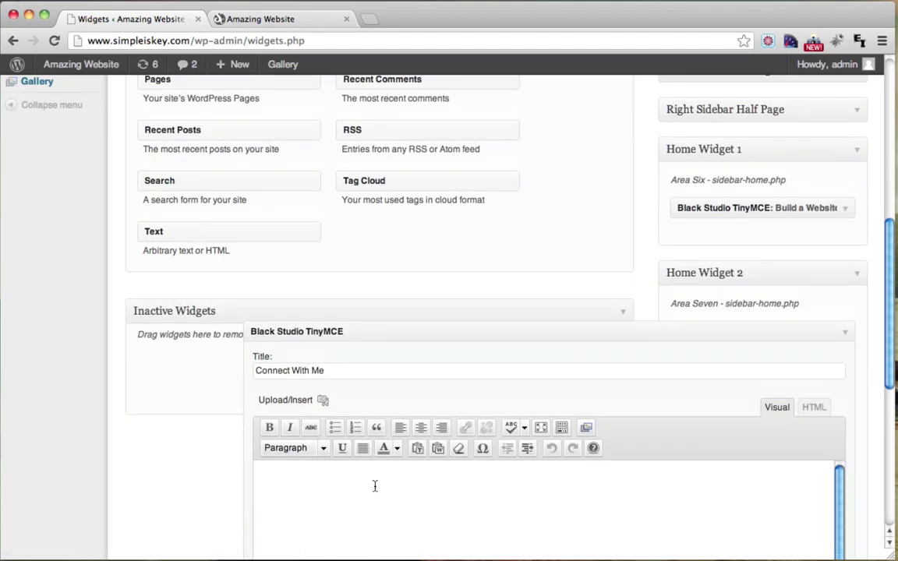
{"action": "left_click", "coordinate": [324, 402]}
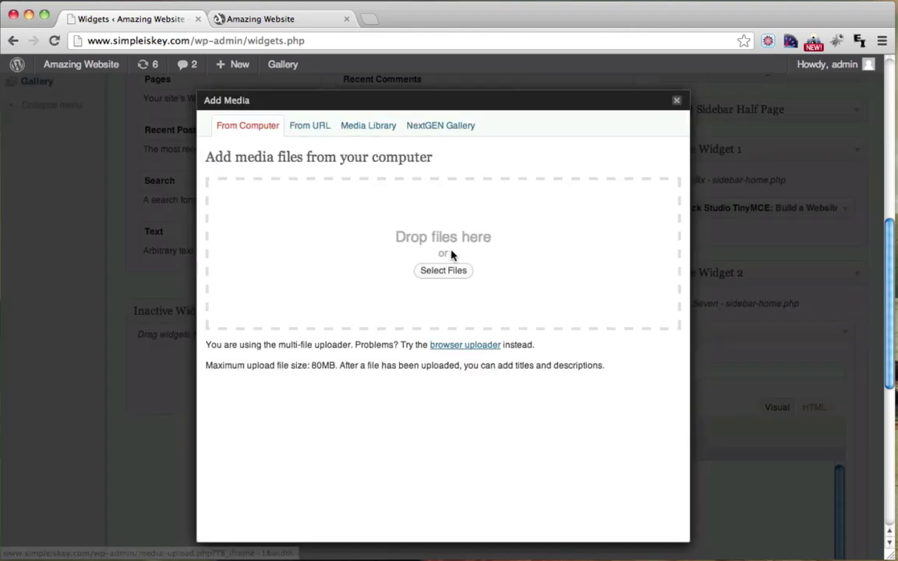
{"action": "left_click", "coordinate": [446, 270]}
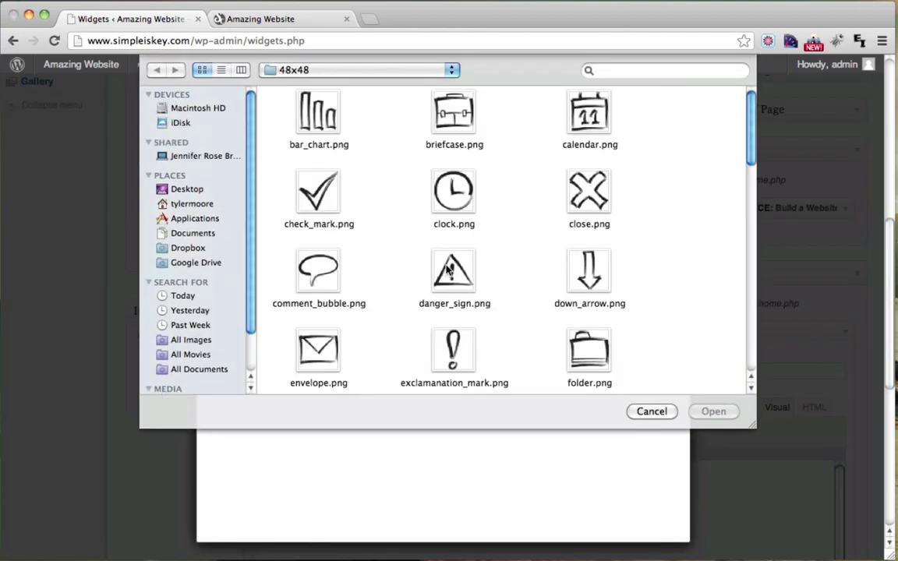
{"action": "scroll", "coordinate": [447, 270], "scroll_direction": "down", "scroll_amount": 2}
{"action": "scroll", "coordinate": [447, 270], "scroll_direction": "down", "scroll_amount": 2}
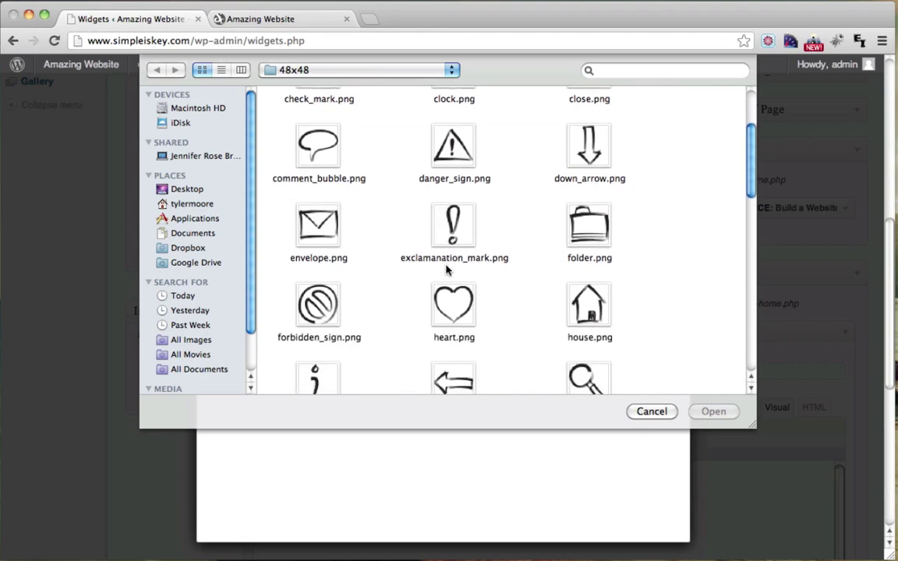
{"action": "left_click", "coordinate": [453, 306]}
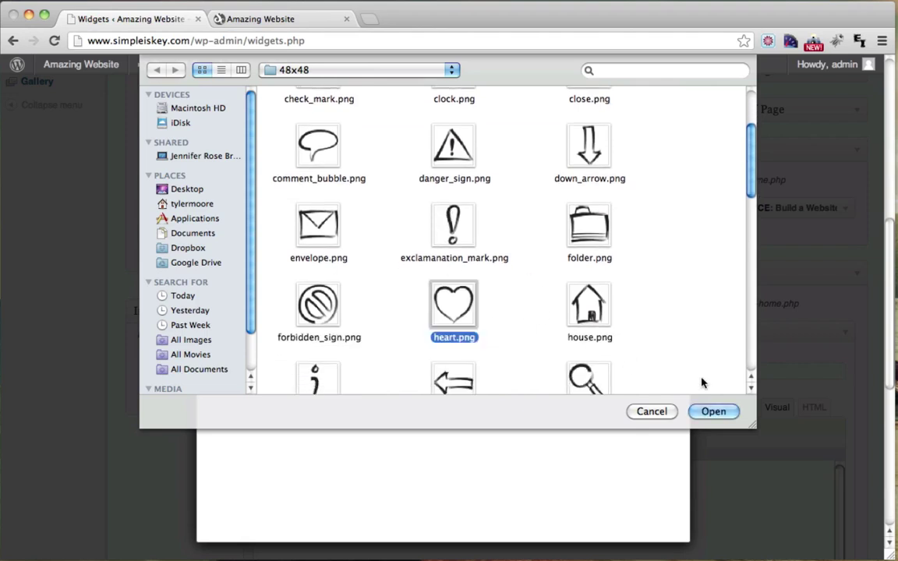
{"action": "left_click", "coordinate": [712, 411]}
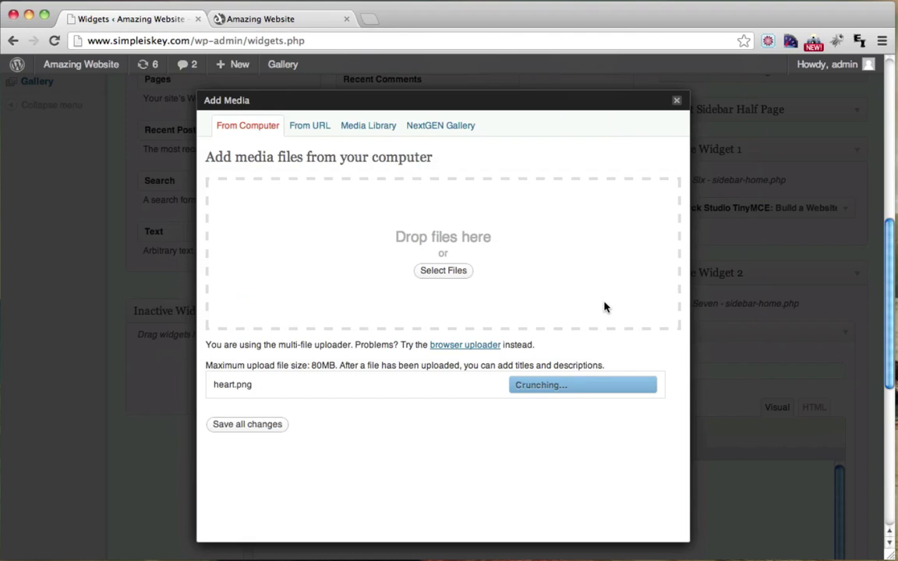
Clear the heart image's link URL and insert it into the widget text with left alignment at full size
{"action": "scroll", "coordinate": [604, 307], "scroll_direction": "down", "scroll_amount": 6}
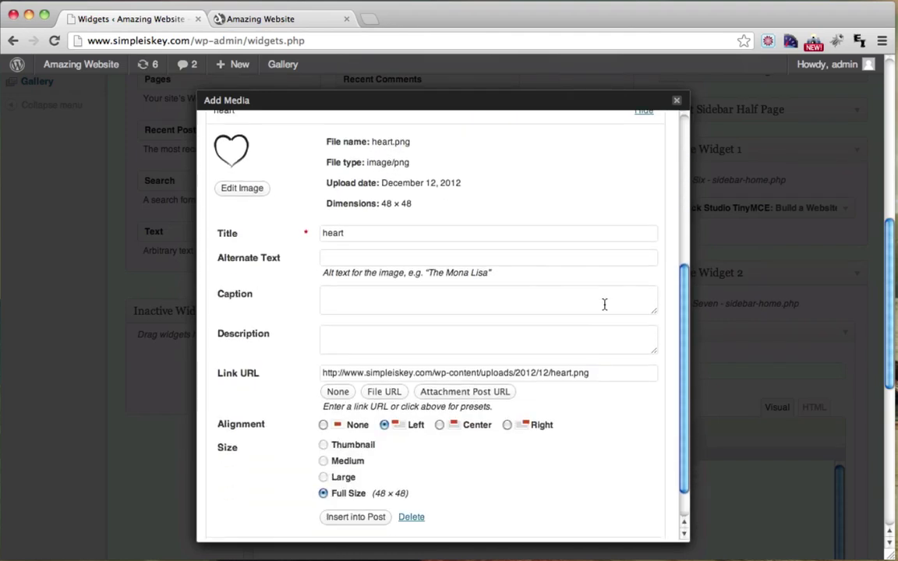
{"action": "left_click", "coordinate": [338, 392]}
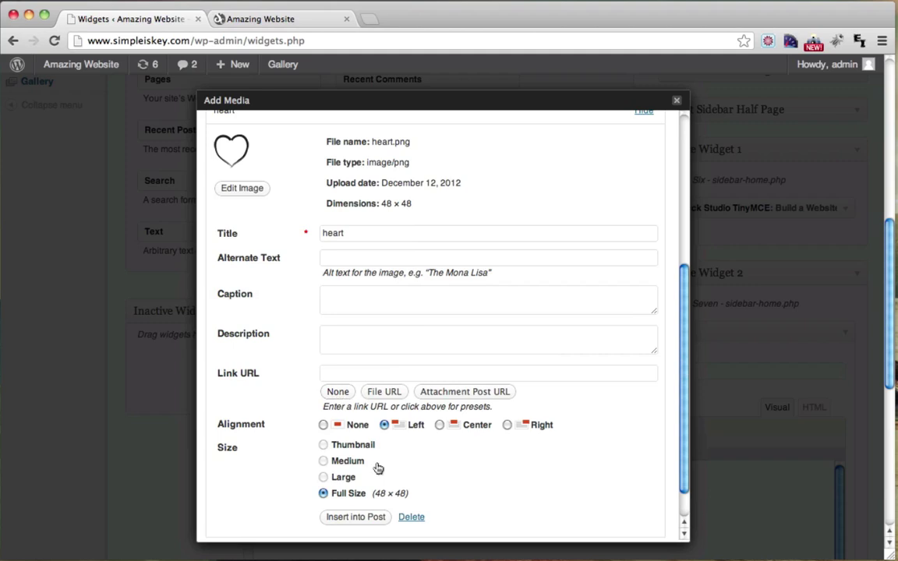
{"action": "left_click", "coordinate": [360, 522]}
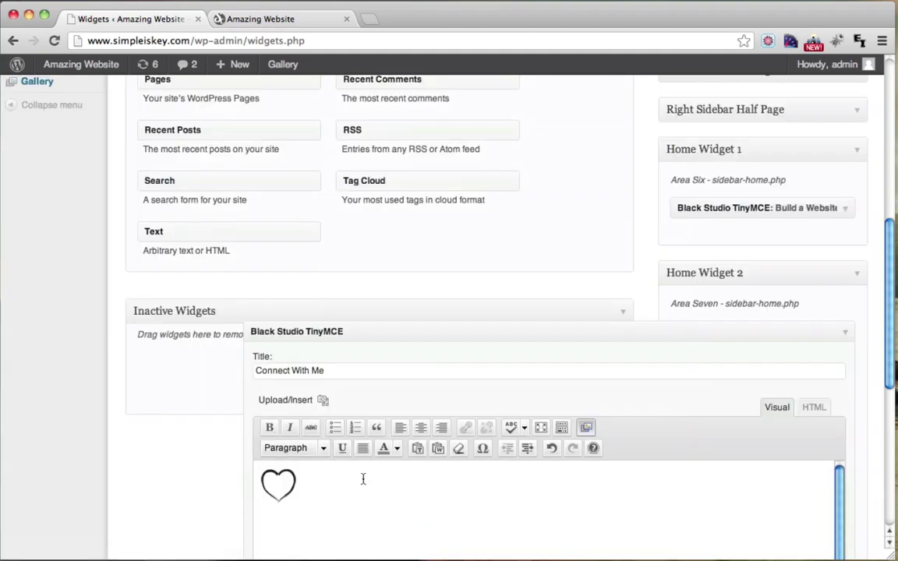
Write "You can connect with me on youtube, facebook or twitter. Or you can just call me!" beside the heart icon
{"action": "type", "text": "You can connect with me on "}
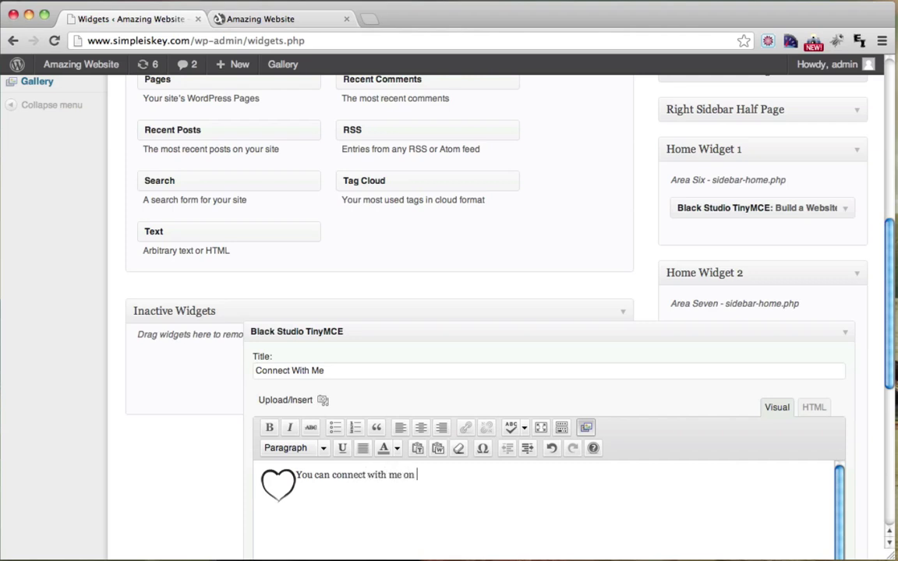
{"action": "type", "text": "youtube, facebook"}
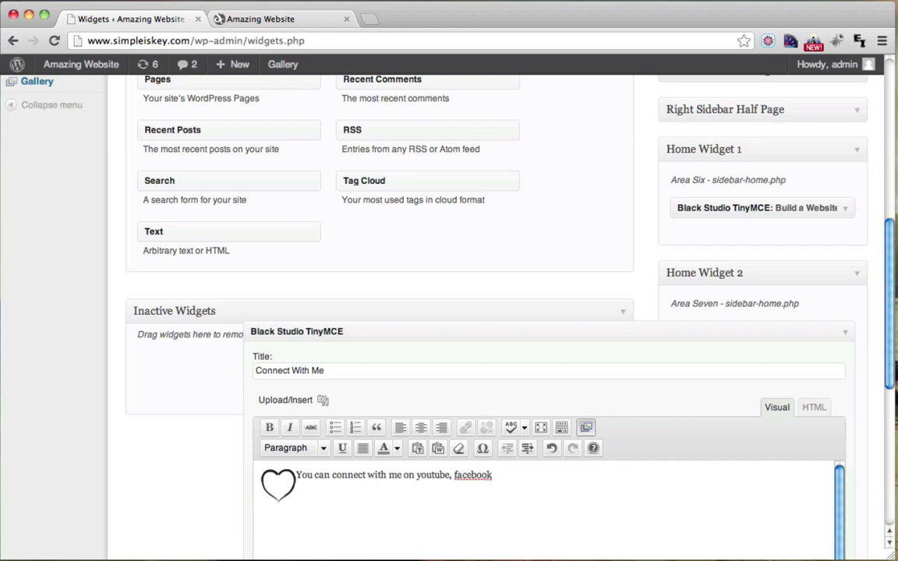
{"action": "type", "text": " or tw"}
{"action": "key", "text": "BackSpace"}
{"action": "type", "text": "tw"}
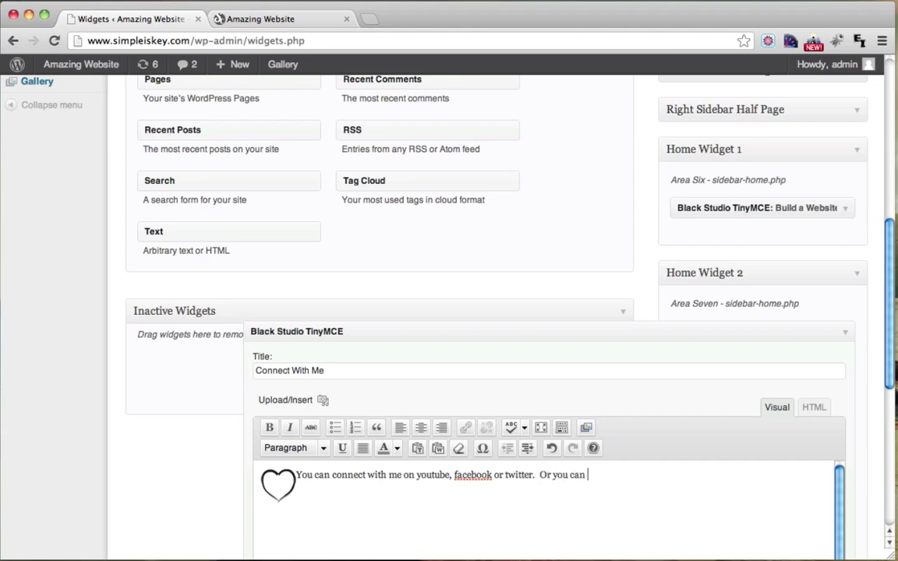
{"action": "type", "text": "l me!"}
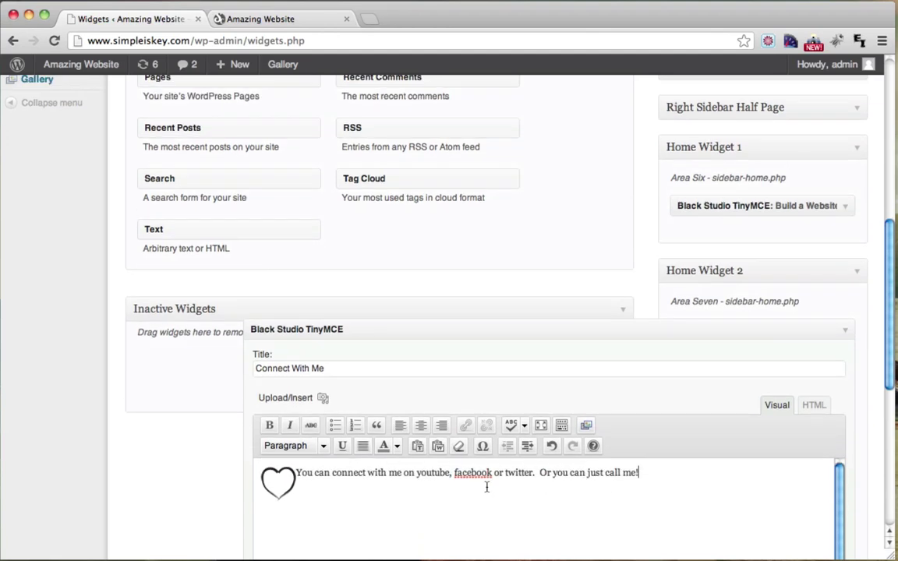
Save and collapse the Connect With Me widget, then reload the home page to check the second box
{"action": "scroll", "coordinate": [683, 447], "scroll_direction": "down", "scroll_amount": 5}
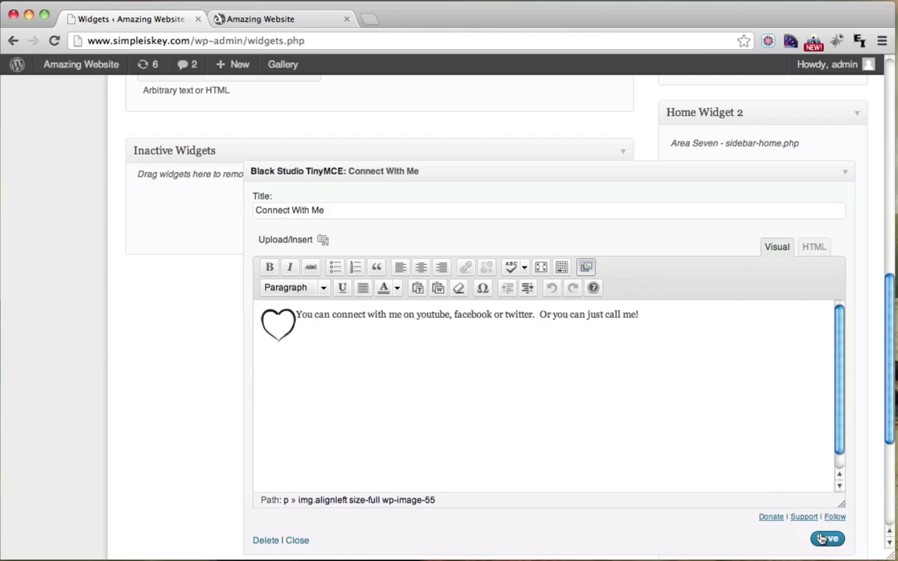
{"action": "left_click", "coordinate": [846, 170]}
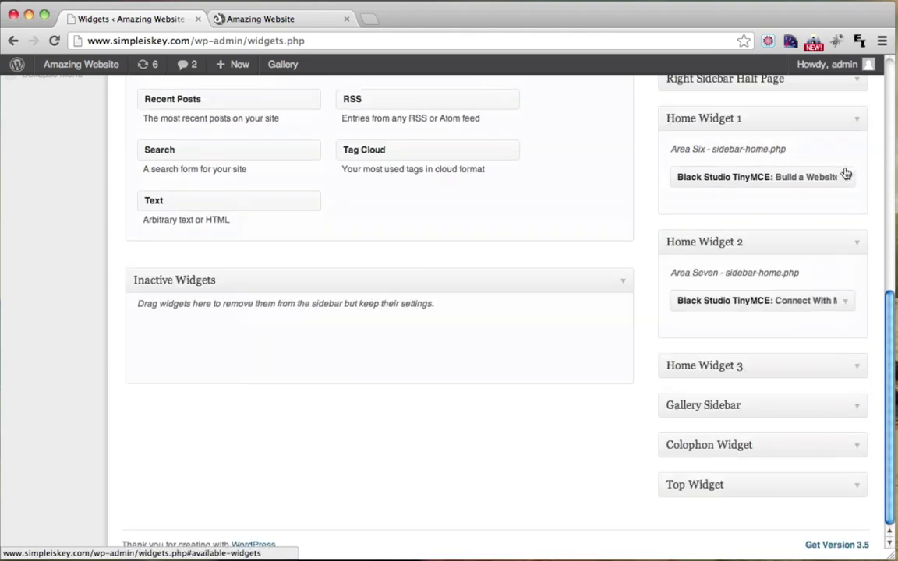
{"action": "left_click", "coordinate": [272, 21]}
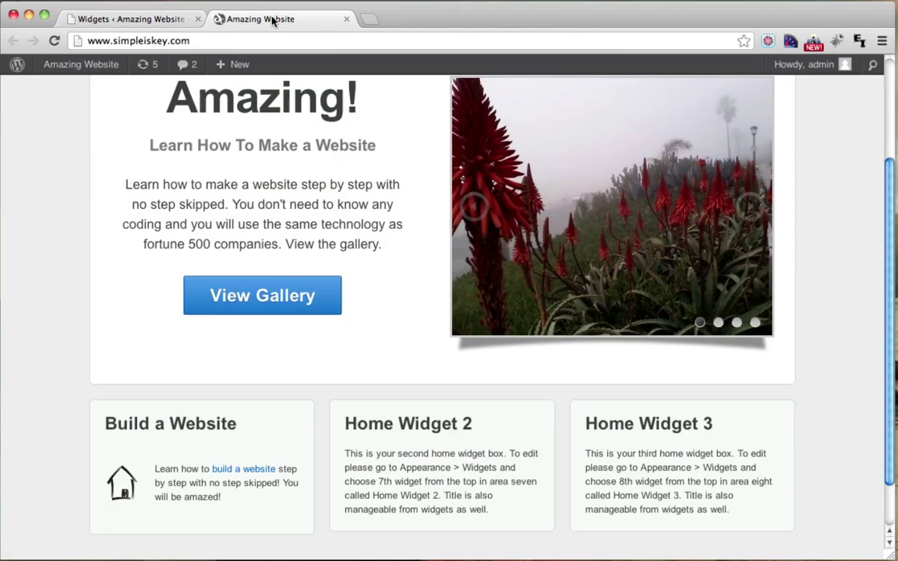
{"action": "left_click", "coordinate": [54, 40]}
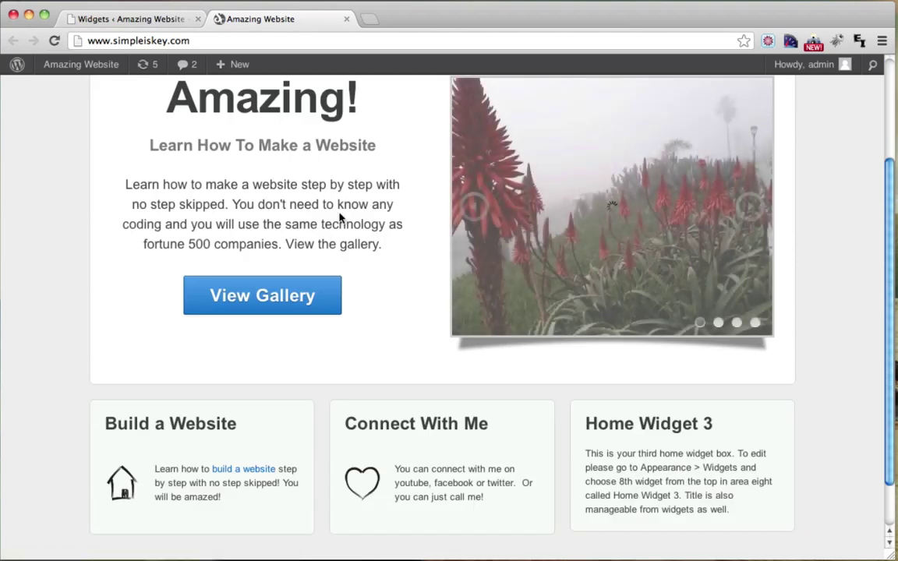
{"action": "scroll", "coordinate": [306, 187], "scroll_direction": "down", "scroll_amount": 2}
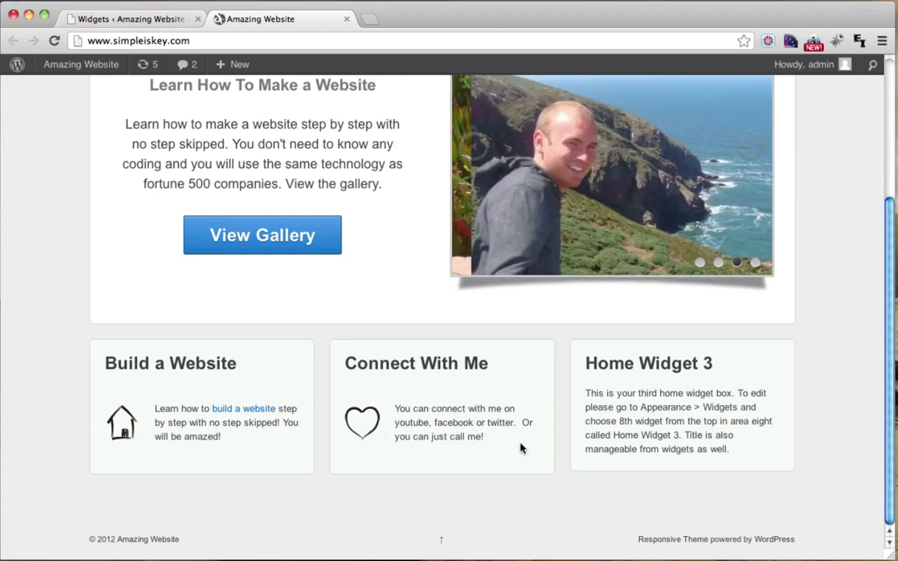
Expand the Home Widget 3 area on the Widgets page and add a Black Studio TinyMCE widget to it
{"action": "left_click", "coordinate": [144, 26]}
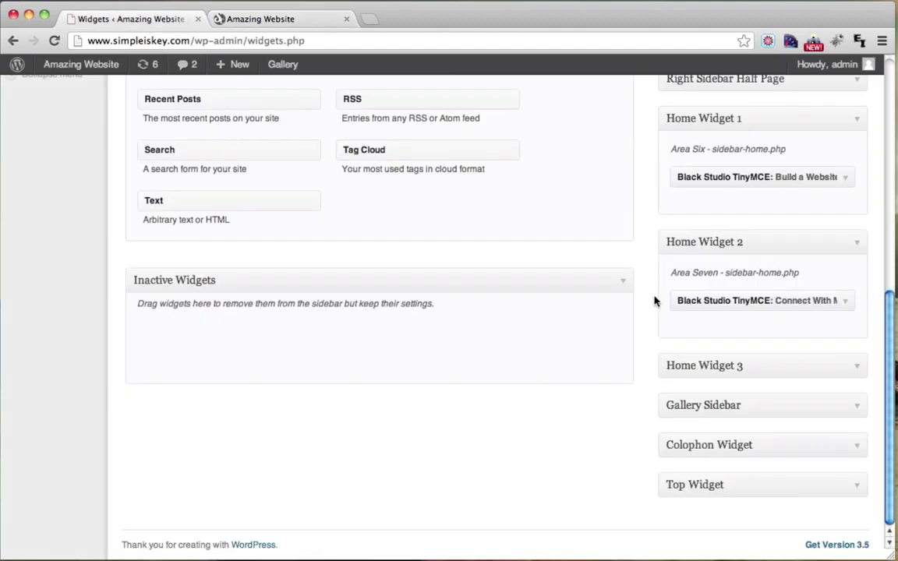
{"action": "left_click", "coordinate": [857, 367]}
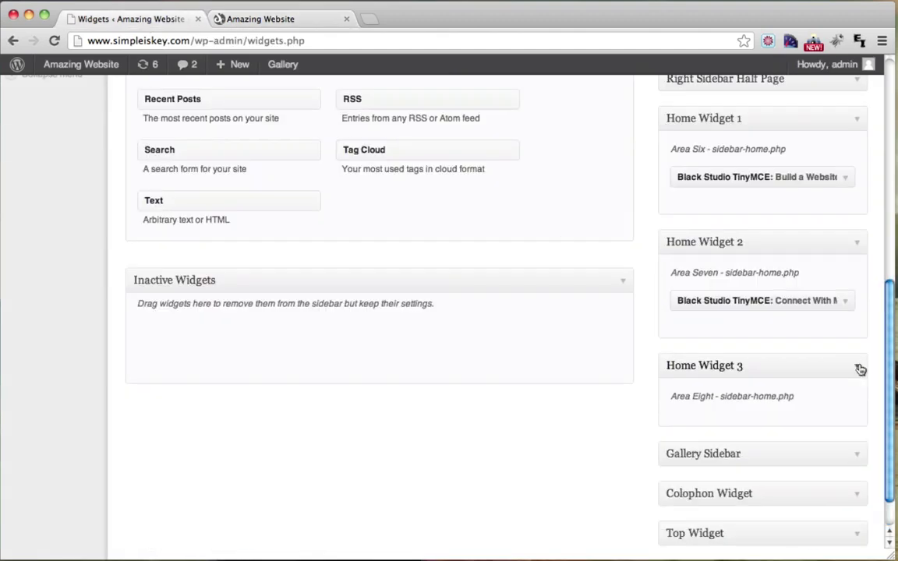
{"action": "scroll", "coordinate": [597, 331], "scroll_direction": "up", "scroll_amount": 5}
{"action": "scroll", "coordinate": [596, 332], "scroll_direction": "up", "scroll_amount": 3}
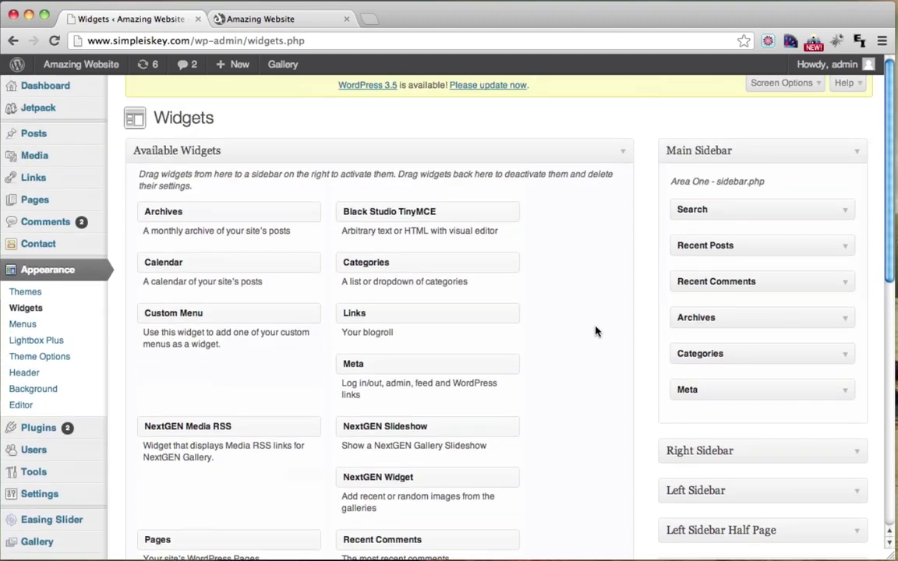
{"action": "left_click_drag", "start_coordinate": [418, 209], "coordinate": [744, 466]}
{"action": "scroll", "coordinate": [615, 310], "scroll_direction": "down", "scroll_amount": 6}
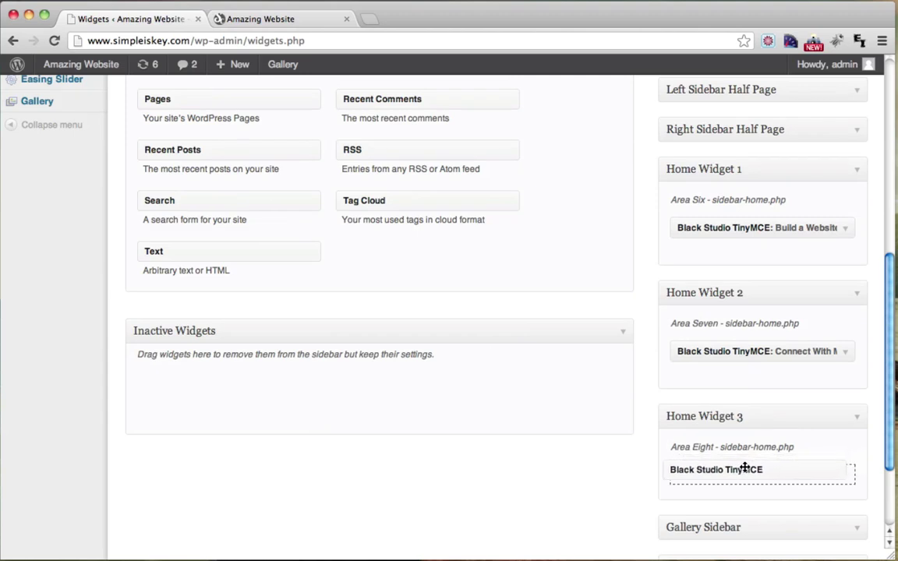
Title the new Black Studio TinyMCE widget in Home Widget 3 "Watch"
{"action": "scroll", "coordinate": [746, 469], "scroll_direction": "down", "scroll_amount": 1}
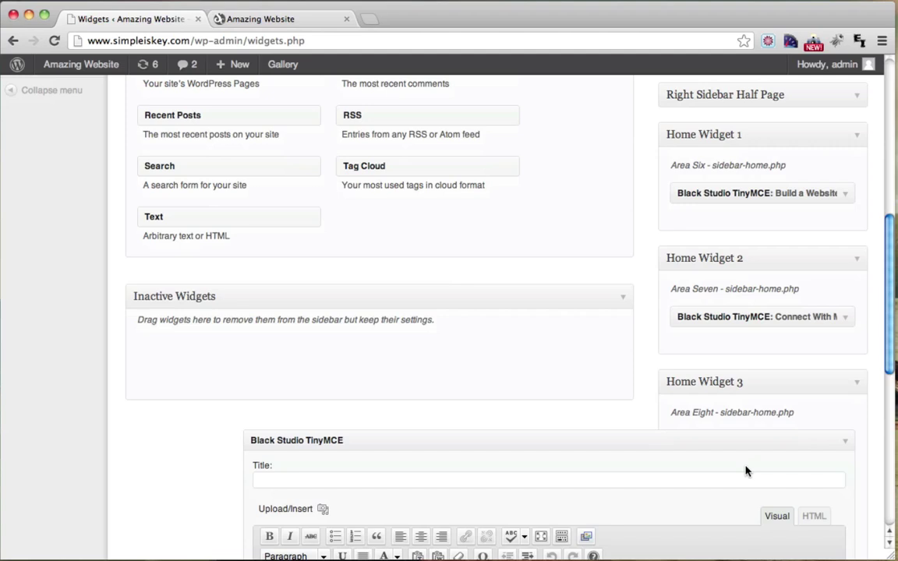
{"action": "scroll", "coordinate": [745, 471], "scroll_direction": "down", "scroll_amount": 1}
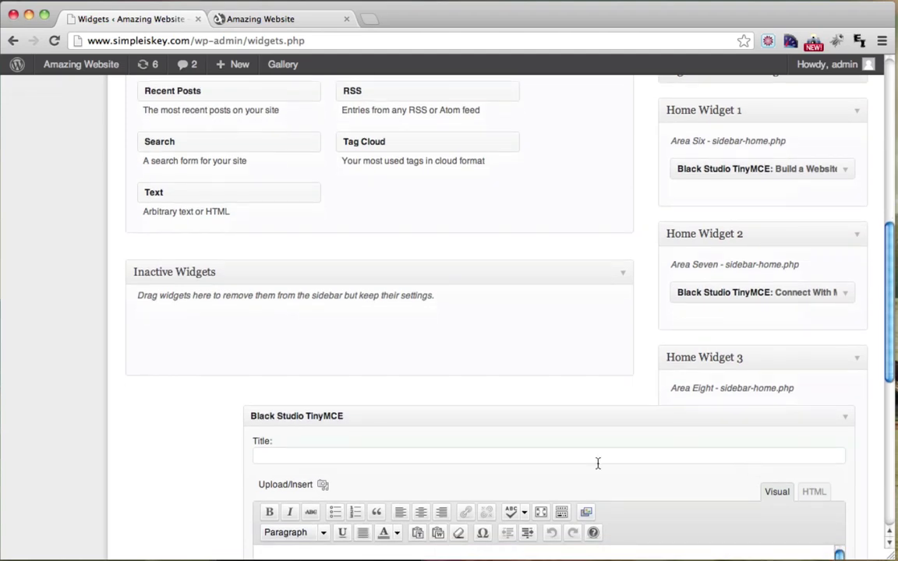
{"action": "left_click", "coordinate": [345, 454]}
{"action": "type", "text": "Watch"}
Write "Sit back, relax and enjoy the show! Learn how to start a business online." as the Watch widget's text
{"action": "scroll", "coordinate": [350, 451], "scroll_direction": "down", "scroll_amount": 2}
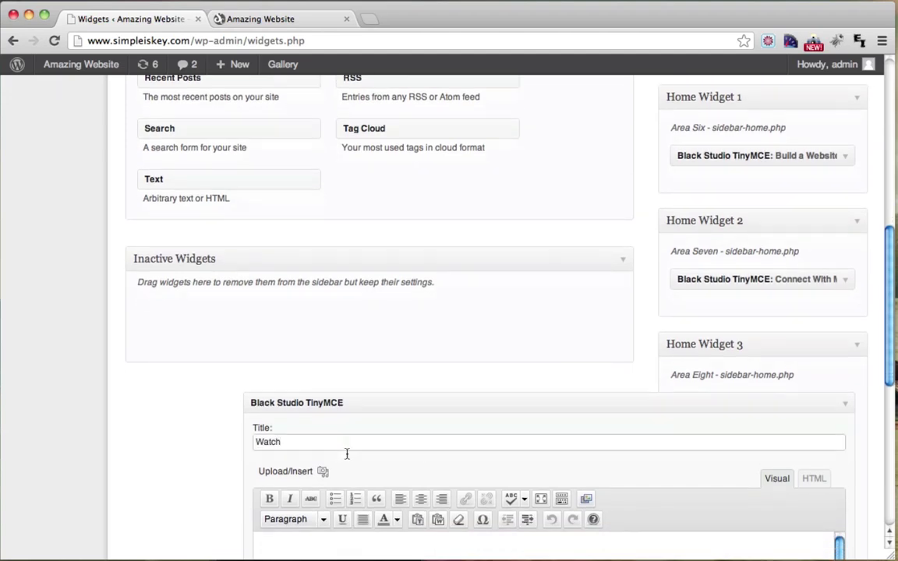
{"action": "left_click", "coordinate": [359, 494]}
{"action": "type", "text": "Sit back"}
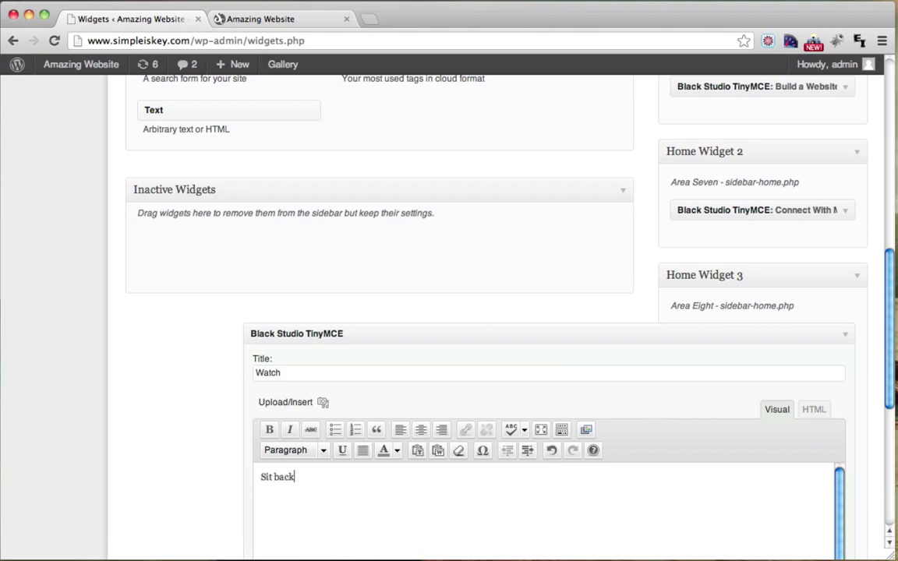
{"action": "type", "text": ", relax and enjoy the show!"}
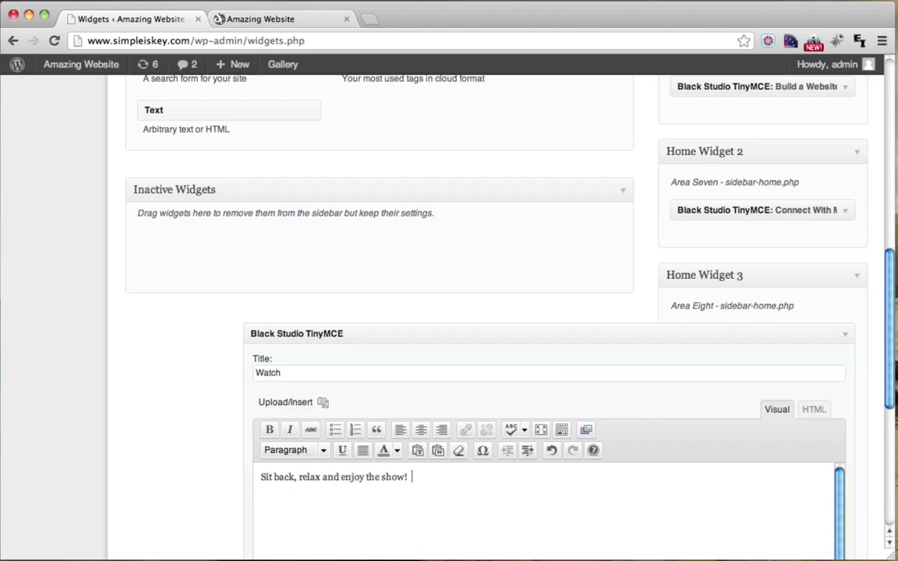
{"action": "type", "text": "how to start a business online."}
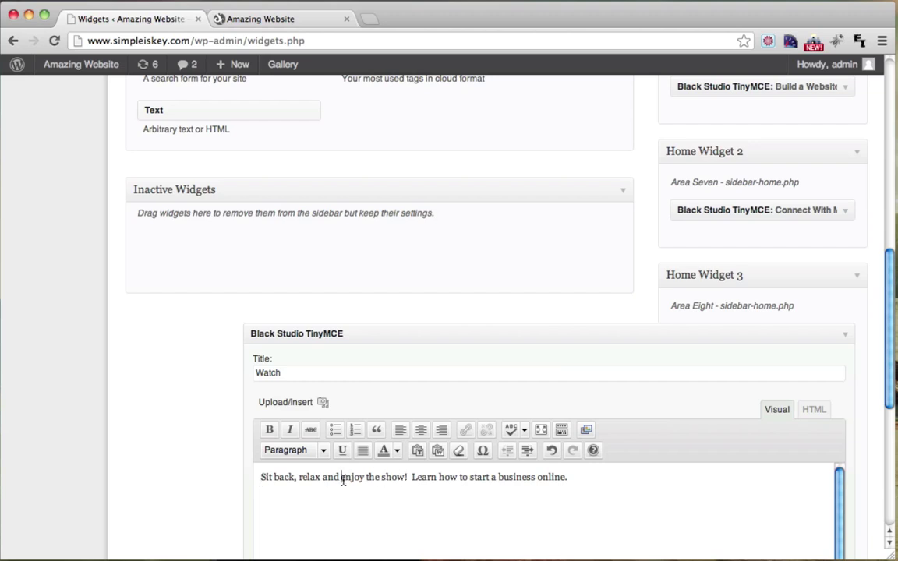
Make the words "enjoy the show" bold in the Watch widget's text
{"action": "left_click_drag", "start_coordinate": [340, 477], "coordinate": [403, 478]}
{"action": "left_click", "coordinate": [268, 431]}
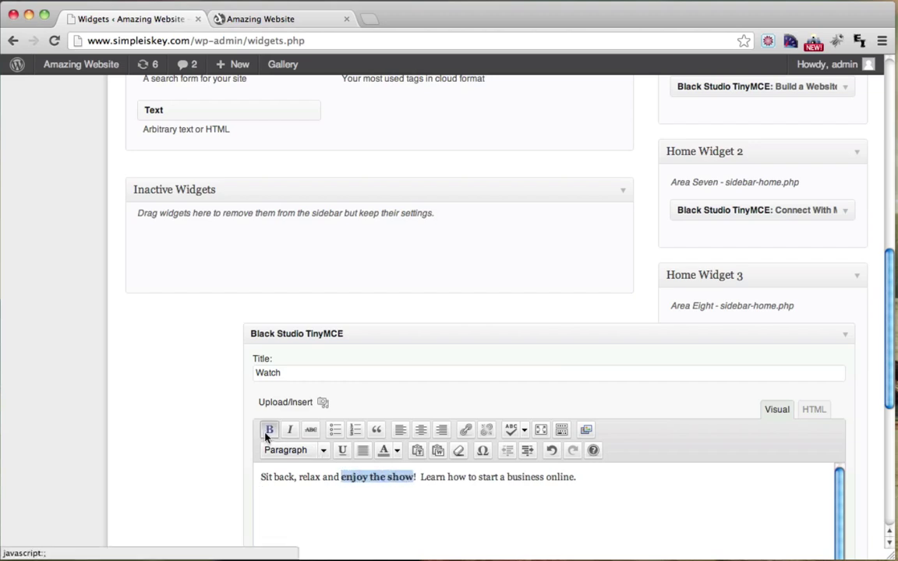
{"action": "left_click", "coordinate": [455, 515]}
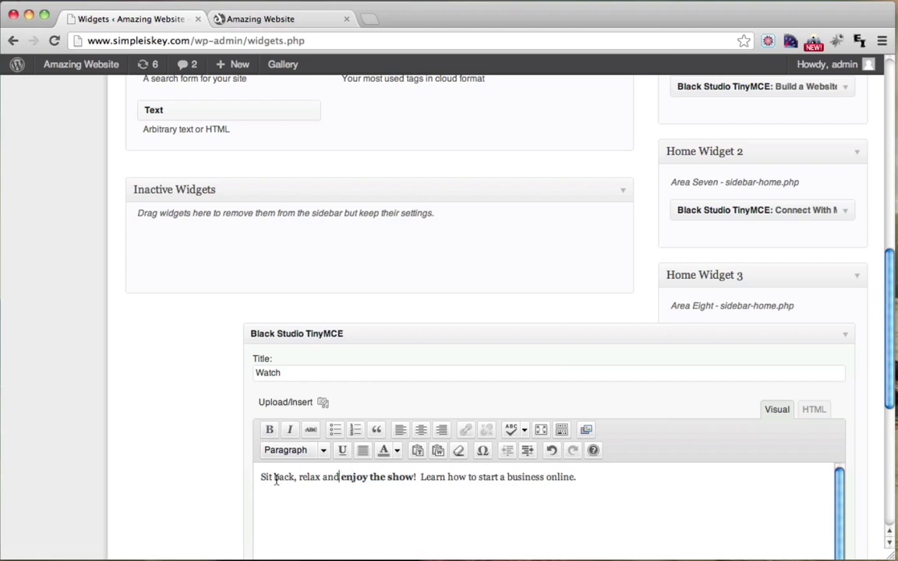
Upload the icon tv.png from the 48x48 folder on the computer as media for the Watch widget
{"action": "left_click", "coordinate": [322, 404]}
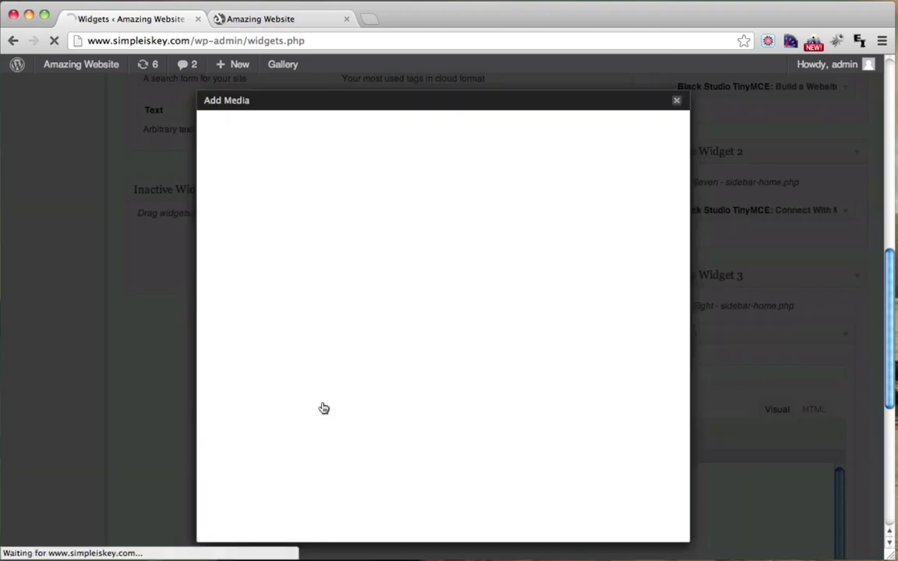
{"action": "left_click", "coordinate": [455, 270]}
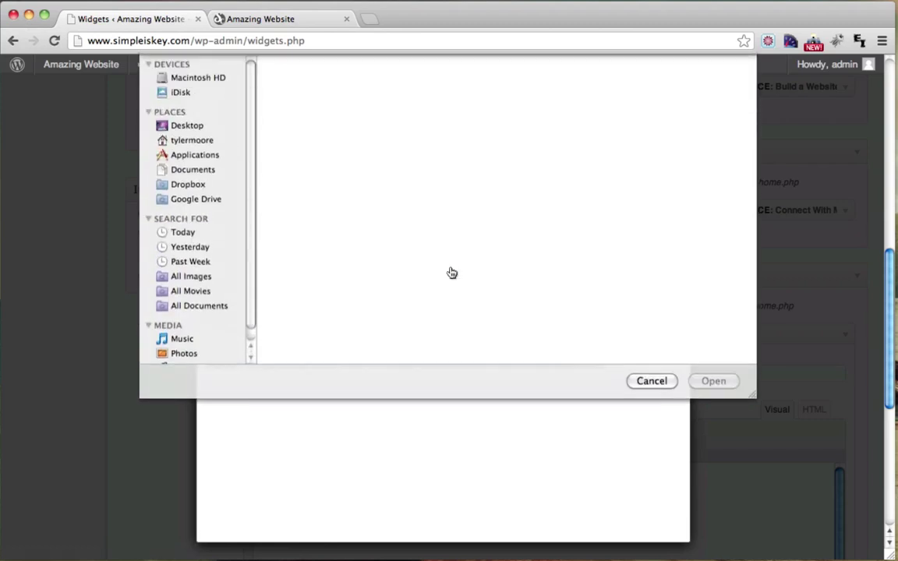
{"action": "scroll", "coordinate": [596, 248], "scroll_direction": "down", "scroll_amount": 10}
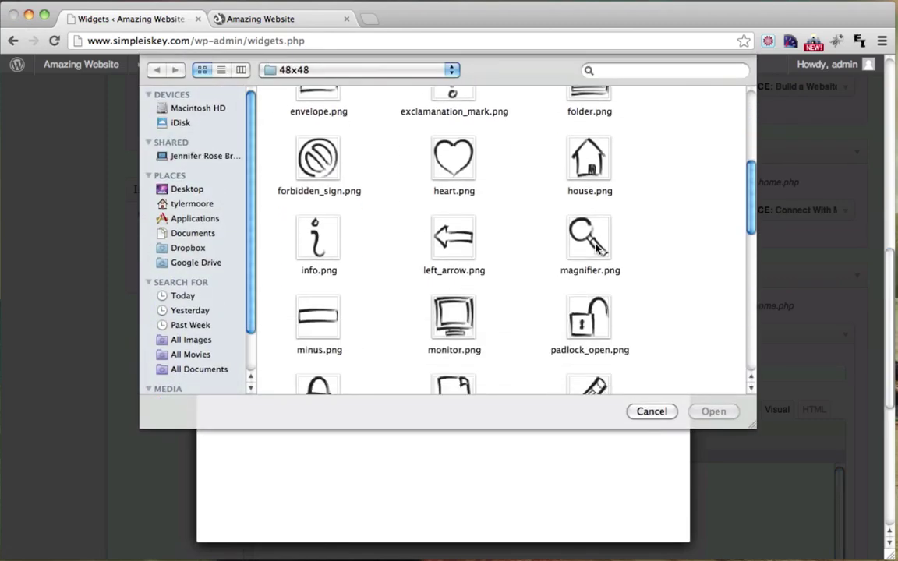
{"action": "scroll", "coordinate": [595, 247], "scroll_direction": "down", "scroll_amount": 5}
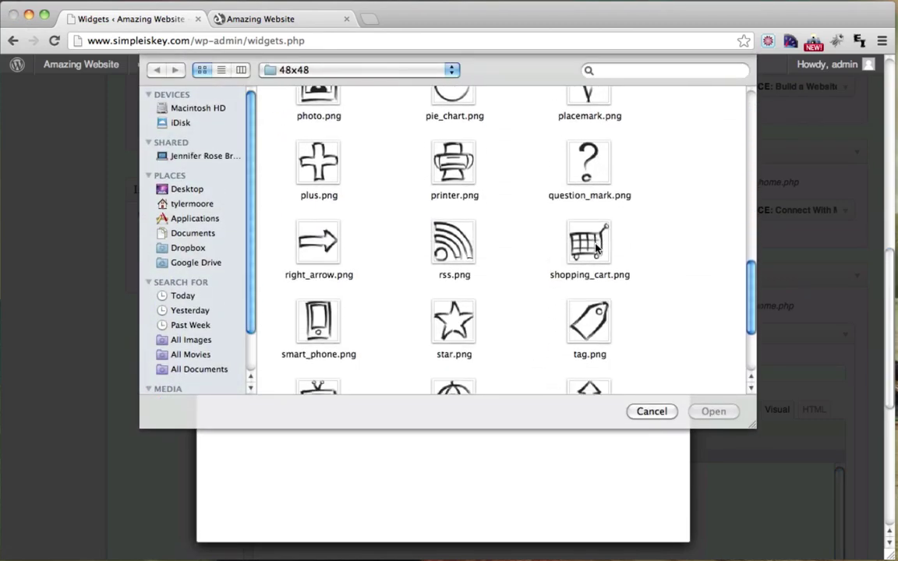
{"action": "left_click", "coordinate": [304, 284]}
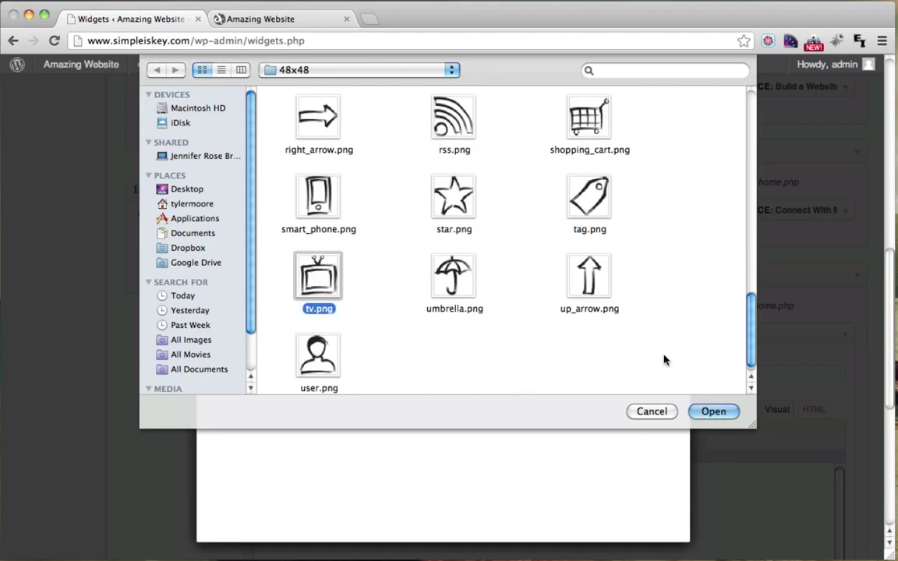
{"action": "left_click", "coordinate": [713, 411]}
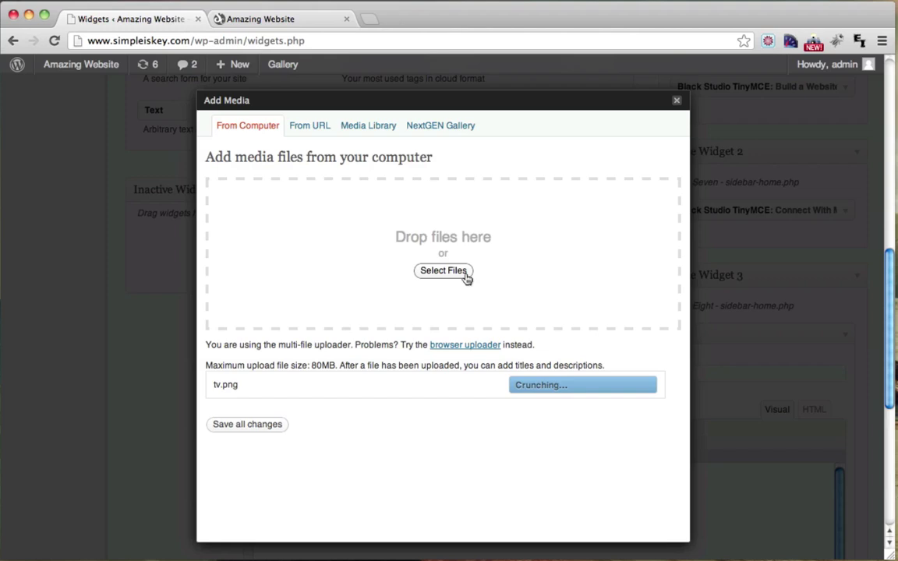
Clear the tv image's link URL and insert it into the widget text with left alignment at full size
{"action": "scroll", "coordinate": [466, 278], "scroll_direction": "down", "scroll_amount": 8}
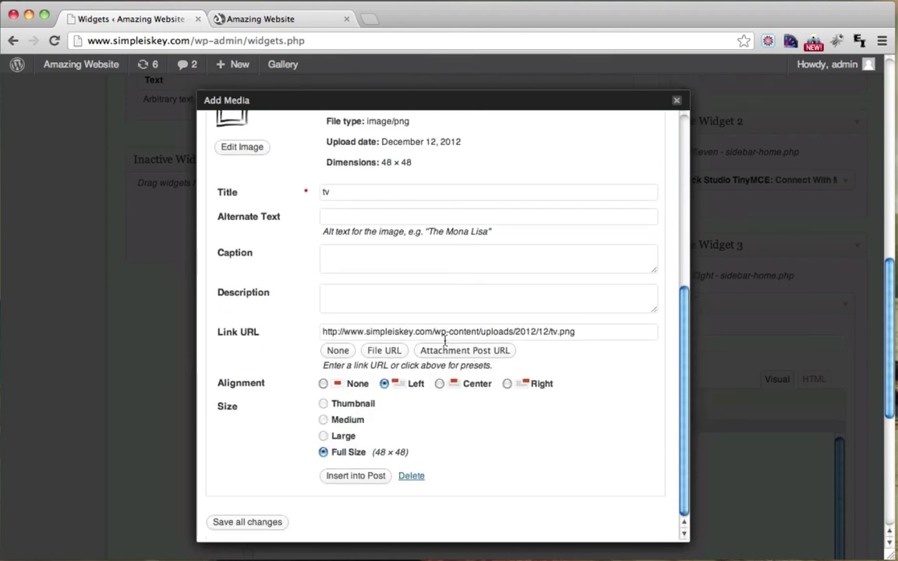
{"action": "left_click", "coordinate": [338, 352]}
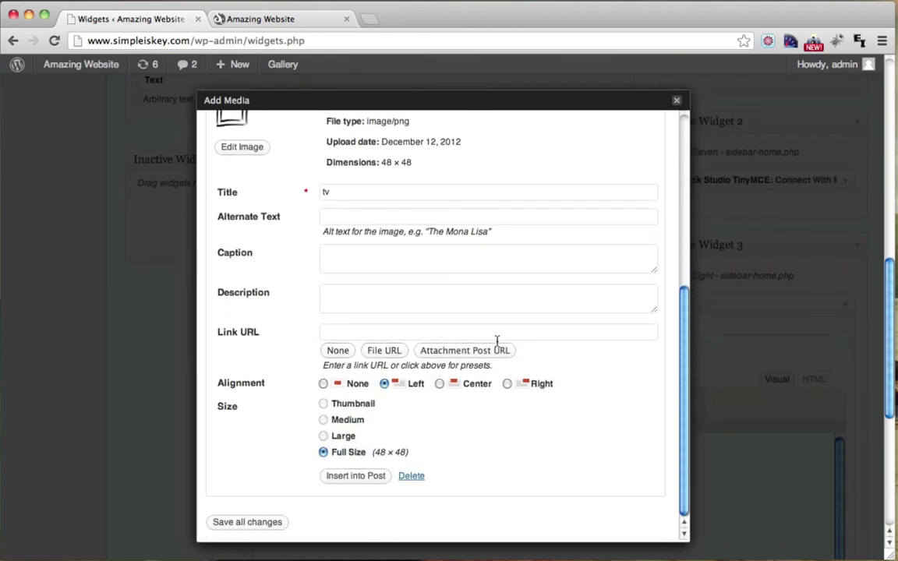
{"action": "left_click", "coordinate": [349, 481]}
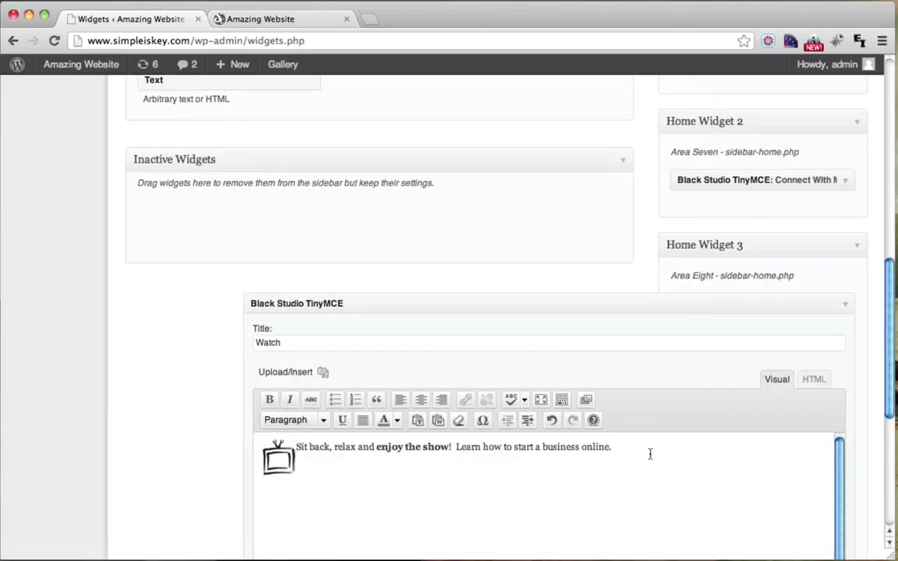
Save the Watch widget, then reload the home page and check the third widget box
{"action": "scroll", "coordinate": [649, 453], "scroll_direction": "down", "scroll_amount": 2}
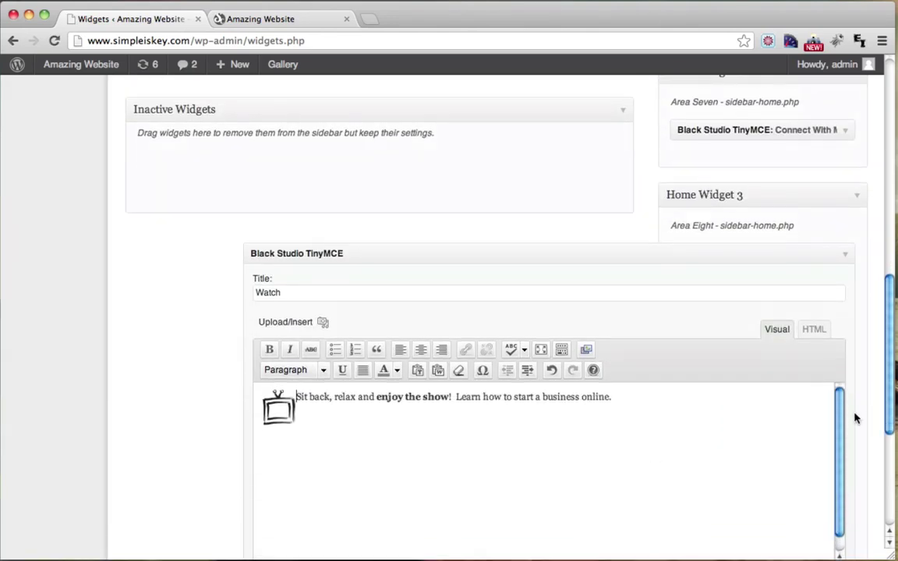
{"action": "scroll", "coordinate": [864, 416], "scroll_direction": "down", "scroll_amount": 5}
{"action": "left_click", "coordinate": [834, 485]}
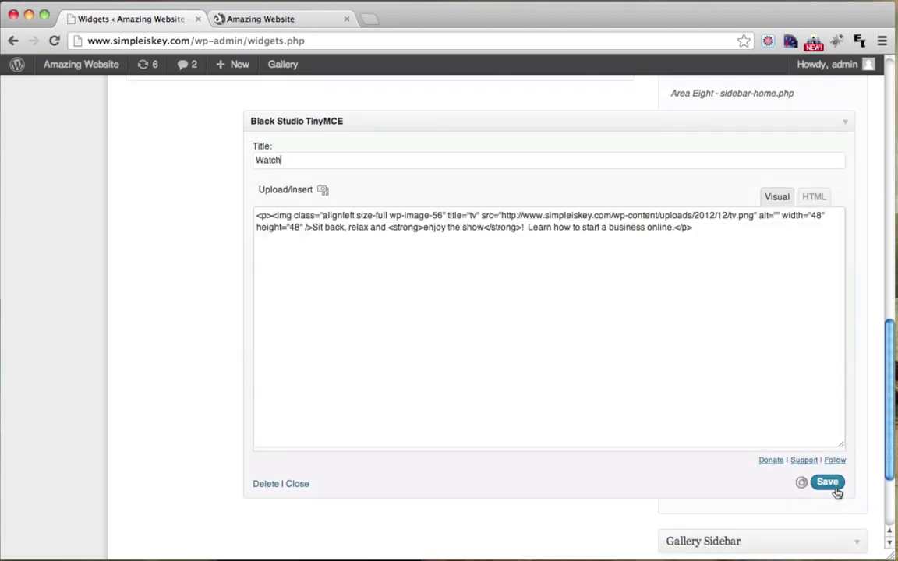
{"action": "left_click", "coordinate": [290, 22]}
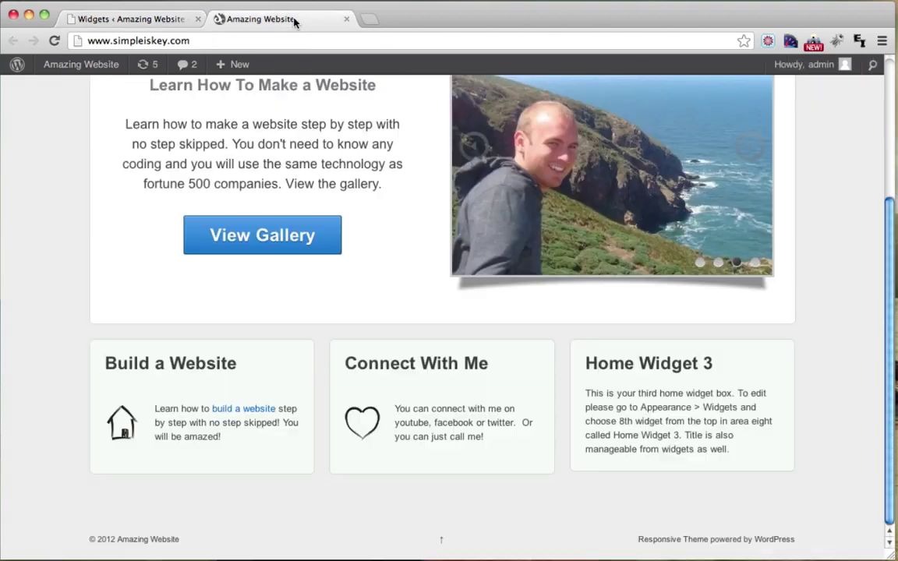
{"action": "left_click", "coordinate": [54, 41]}
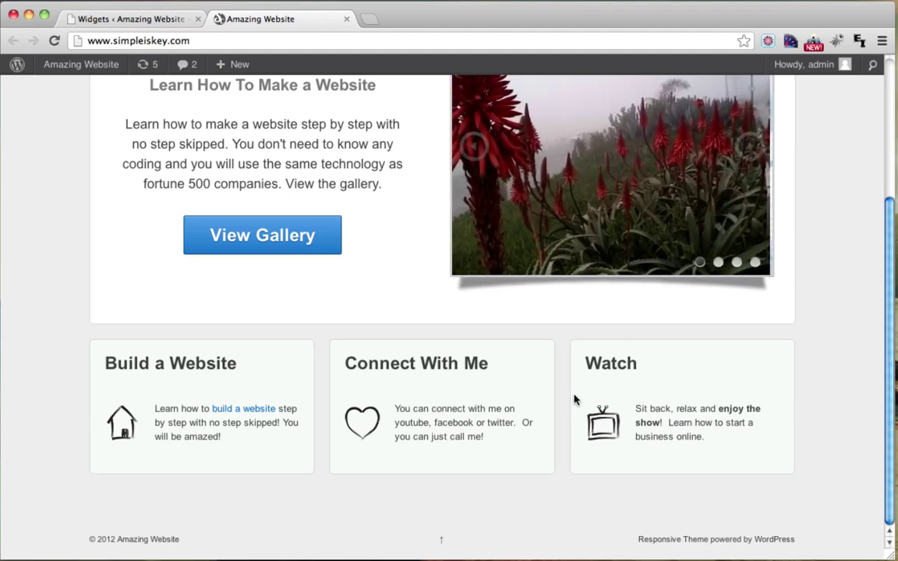
{"action": "scroll", "coordinate": [573, 400], "scroll_direction": "up", "scroll_amount": 5}
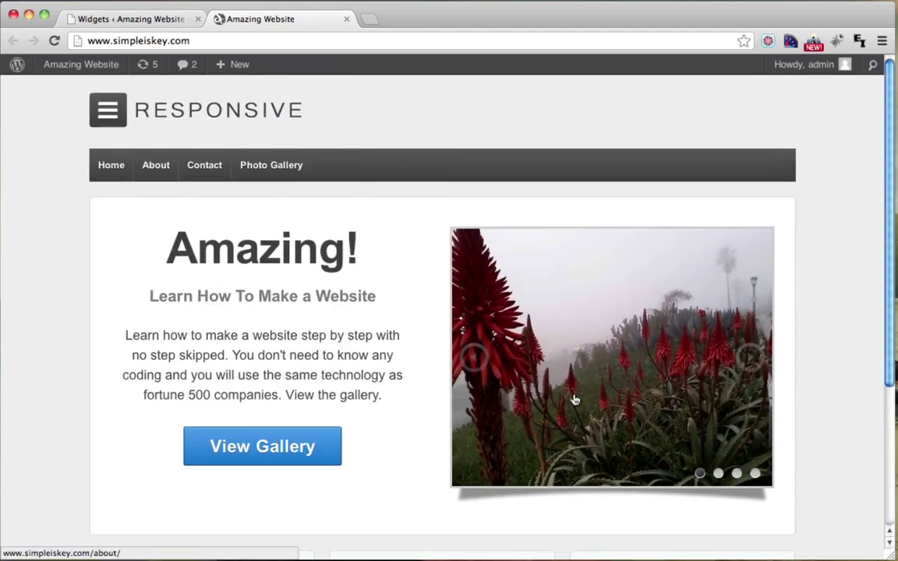